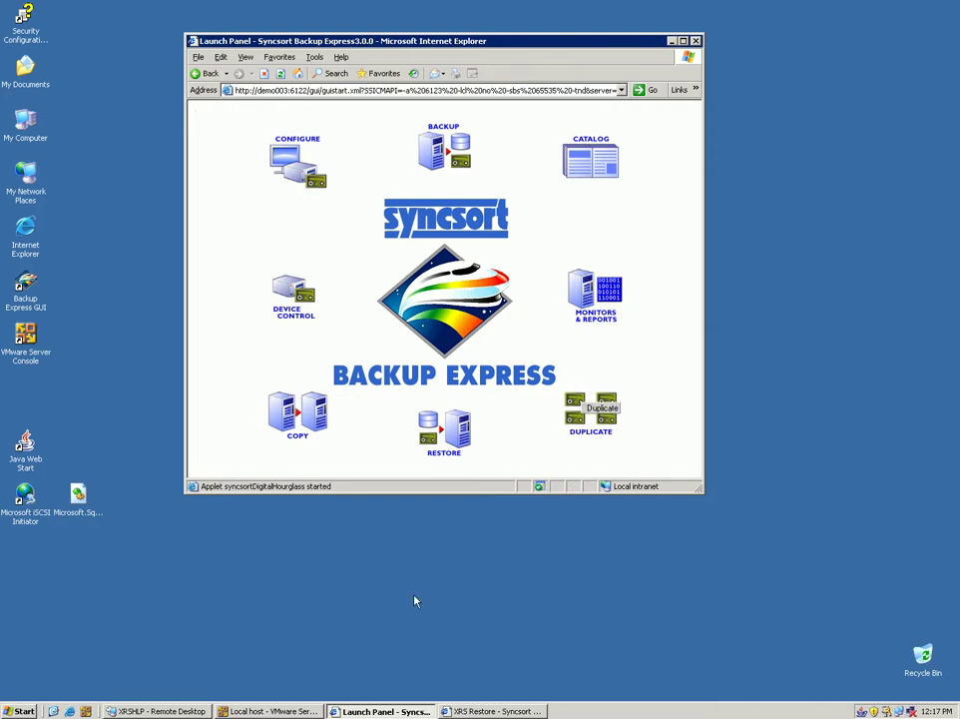
On the DEMOSQL03 console, open Computer Management through My Computer's Manage option.
left_click(255, 712)
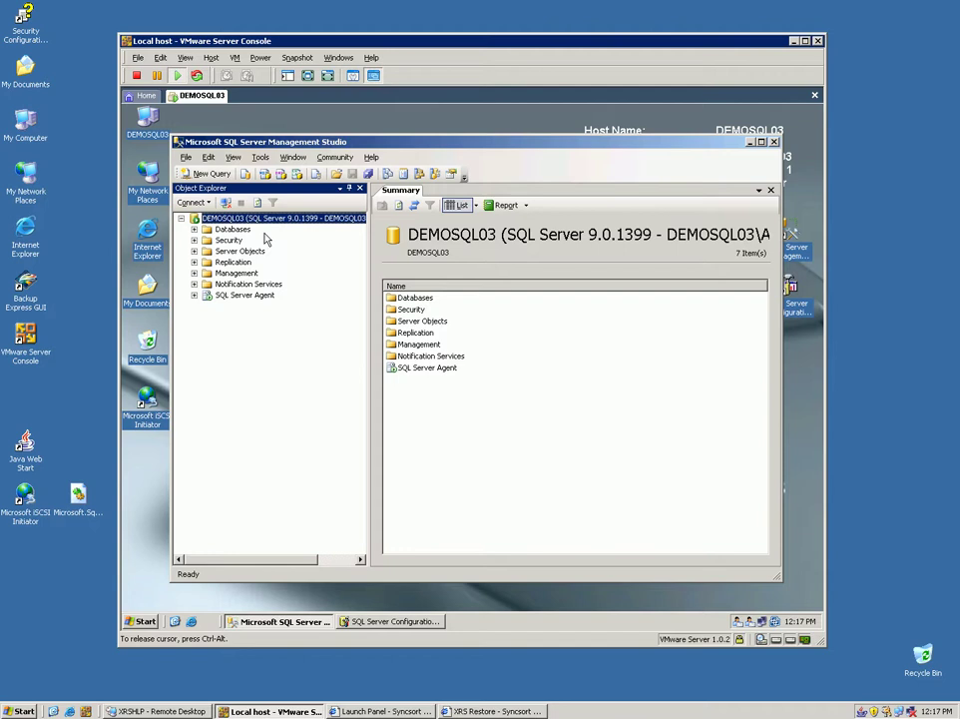
right_click(150, 128)
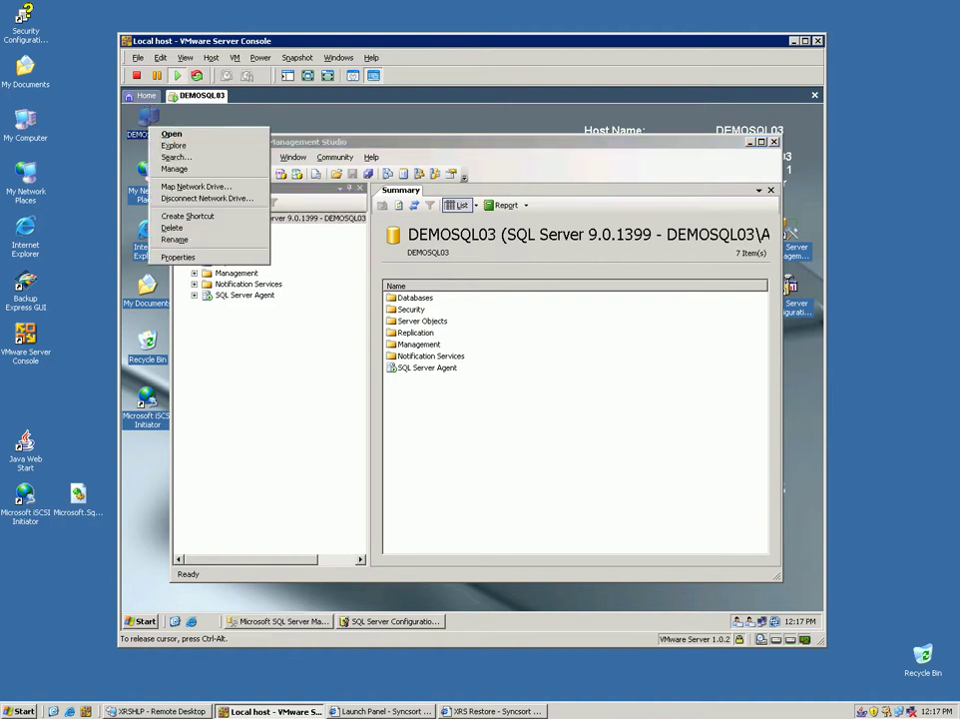
left_click(176, 169)
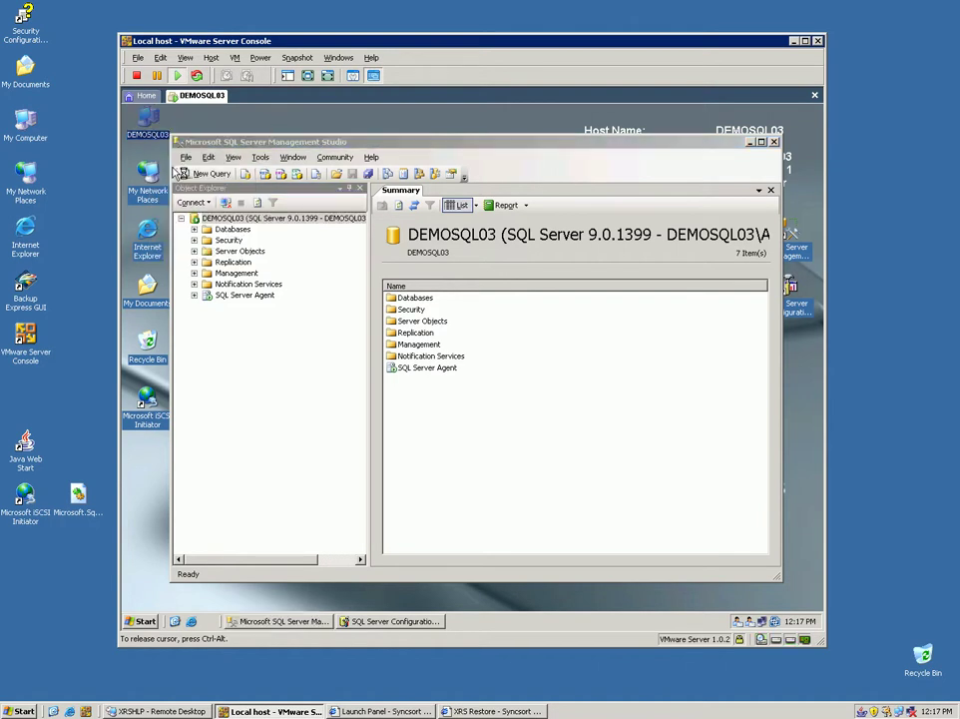
Show Disk Management in an enlarged window and explore the Data (D:) volume.
left_click(245, 325)
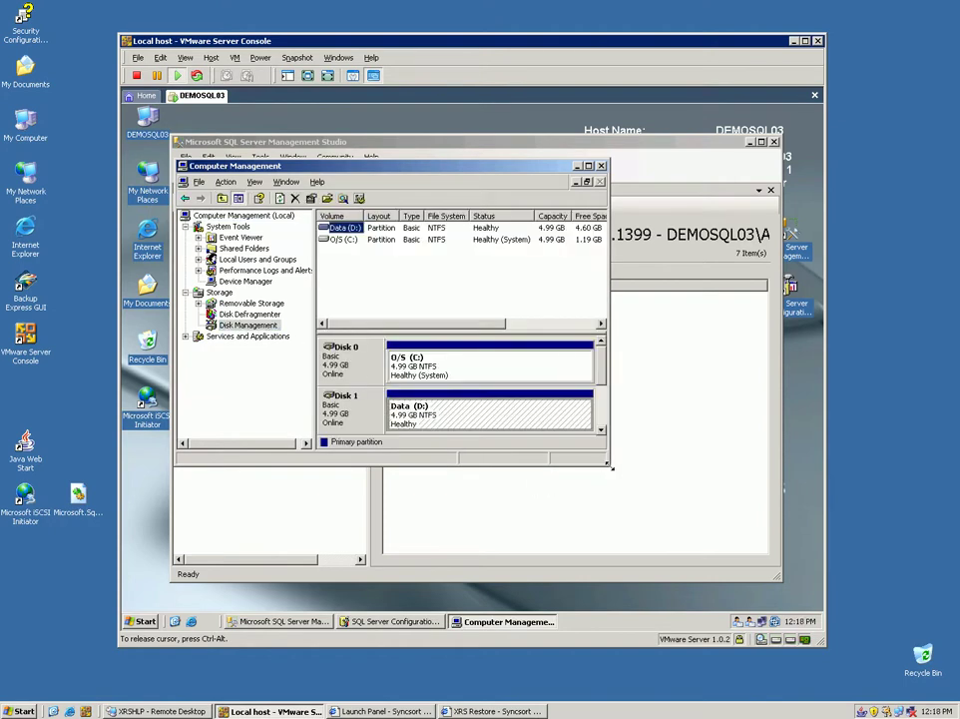
left_click_drag(611, 466, 712, 540)
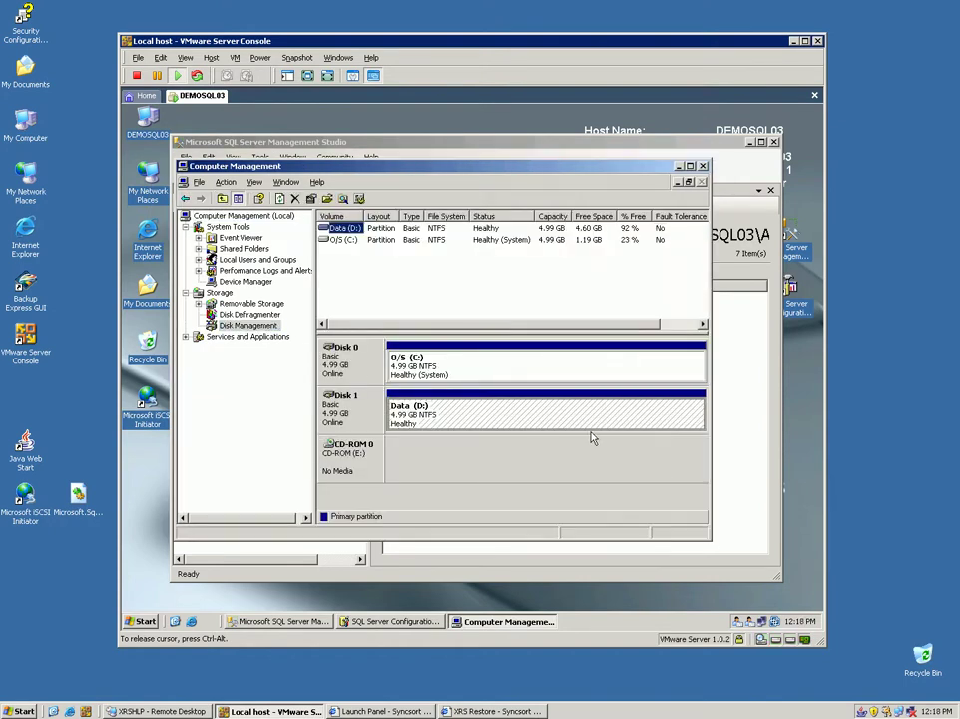
right_click(532, 421)
left_click(548, 432)
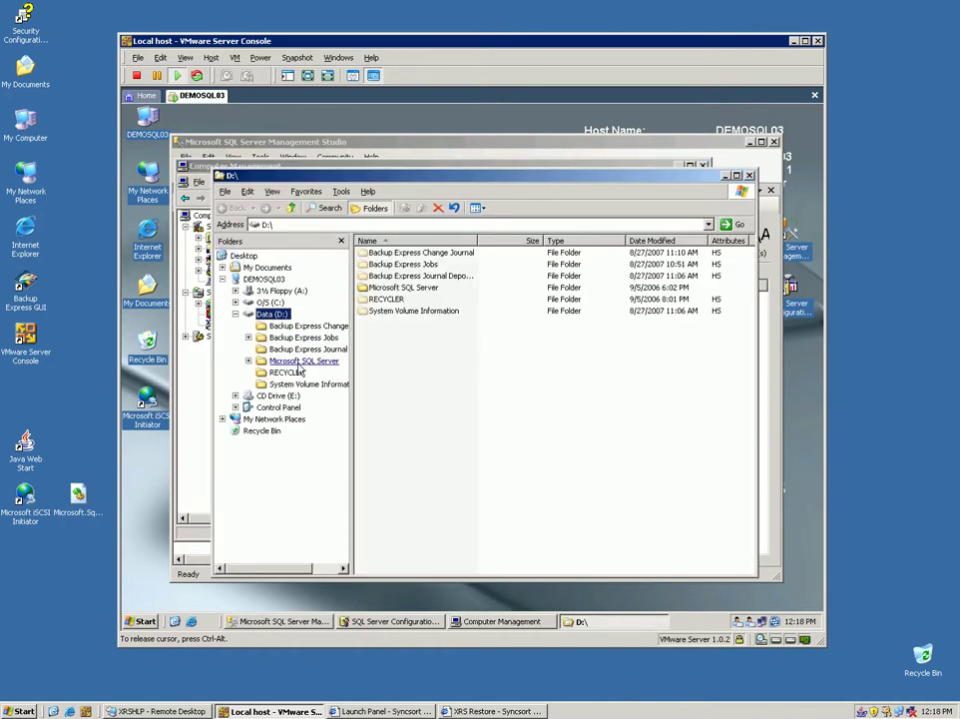
Check the database files in Microsoft SQL Server\MSSQL.1\MSSQL\Data on D:, then close Explorer.
left_click(298, 364)
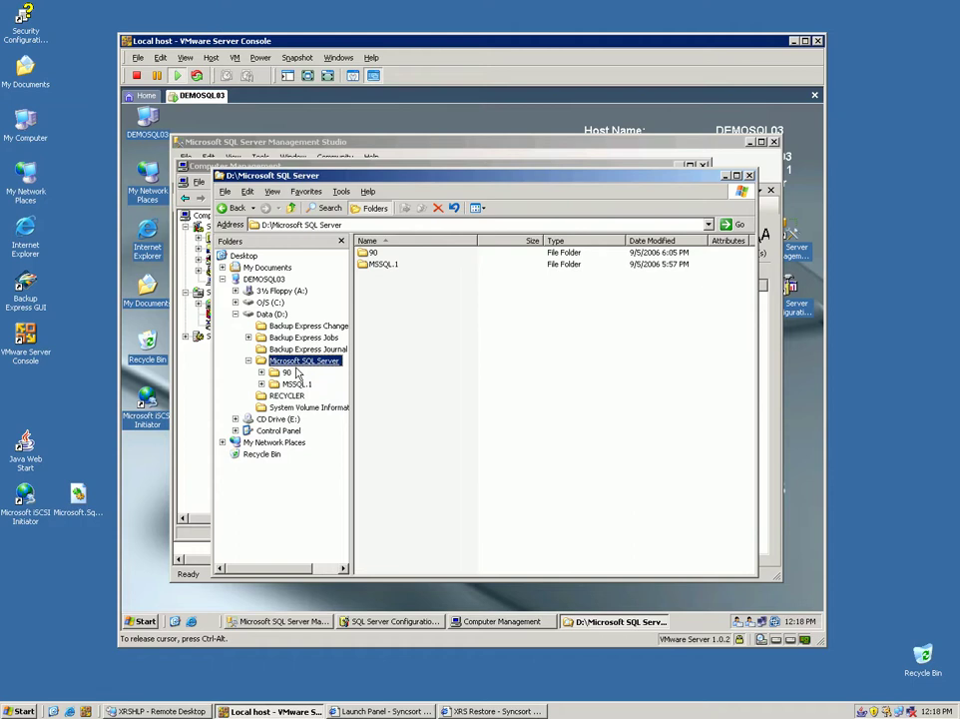
left_click(296, 383)
left_click(307, 395)
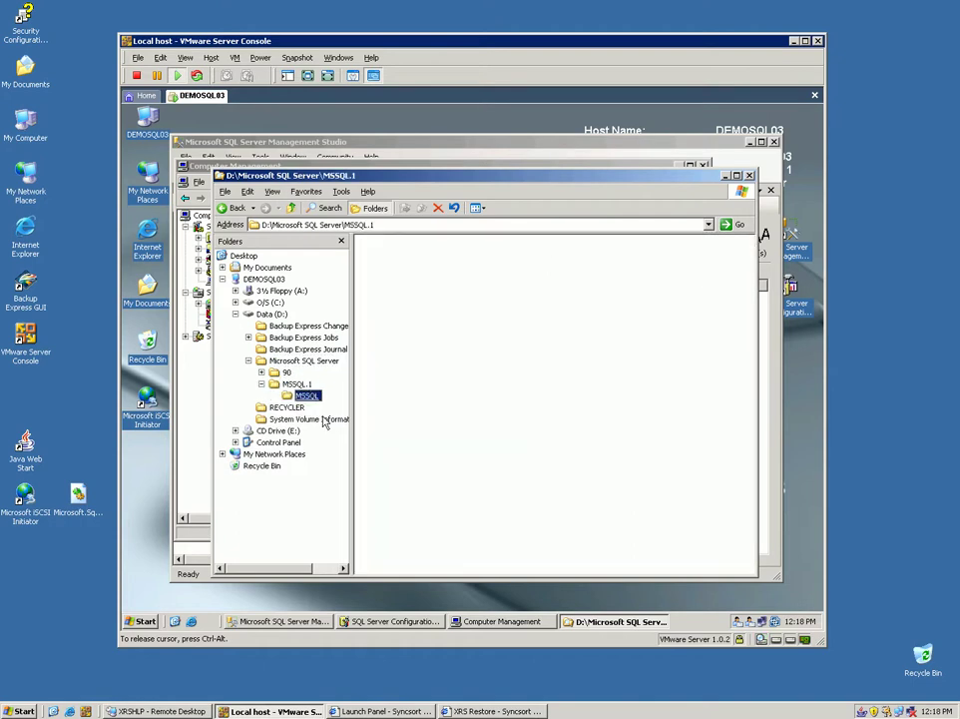
left_click(317, 430)
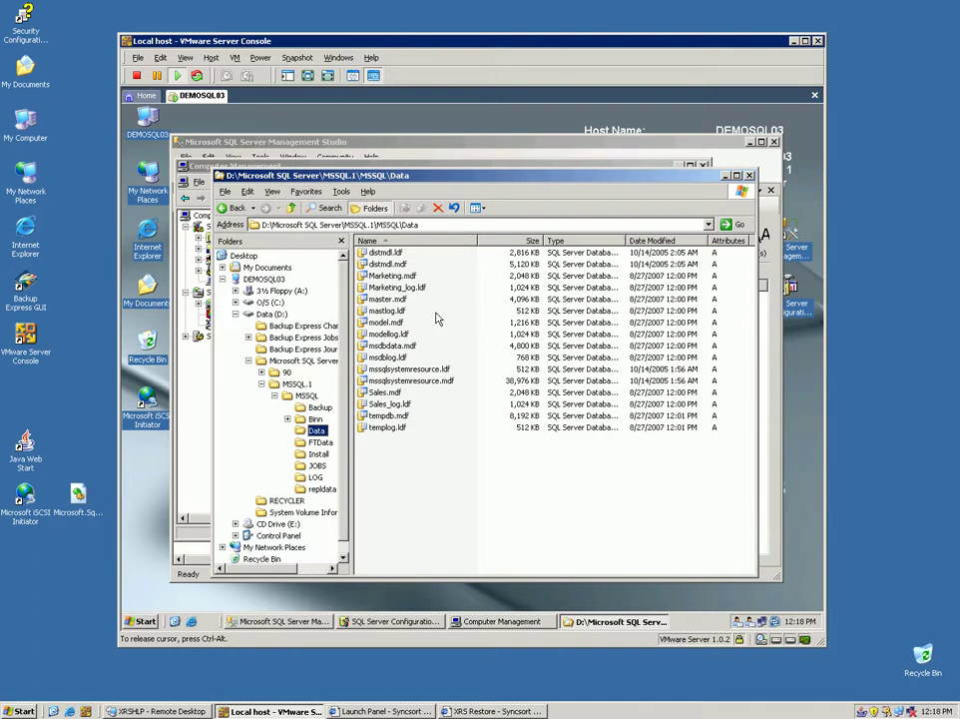
left_click(270, 315)
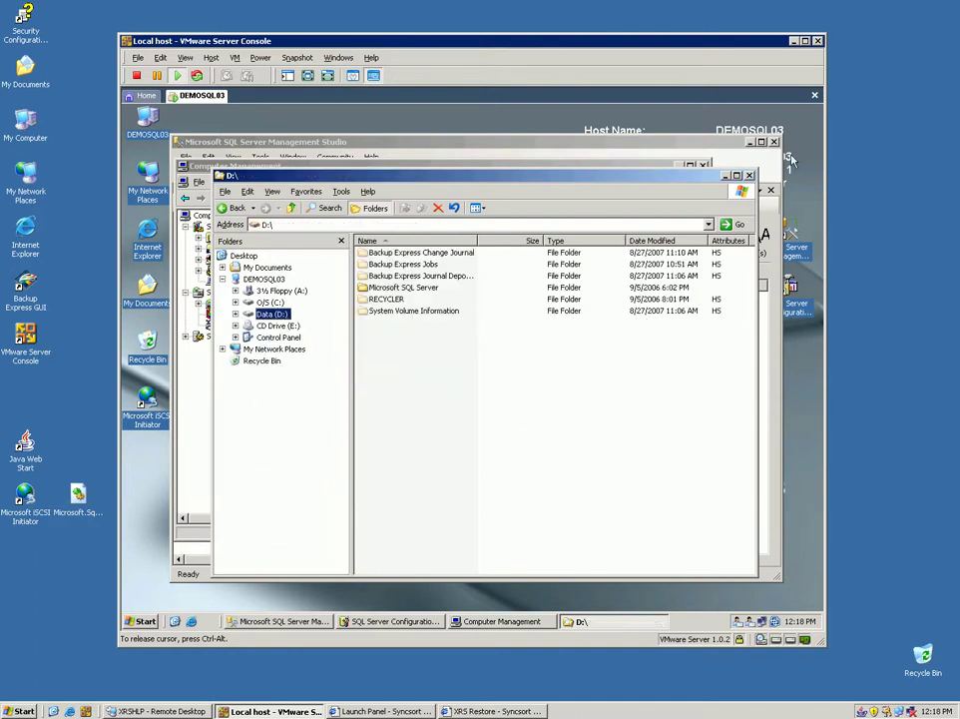
left_click(751, 177)
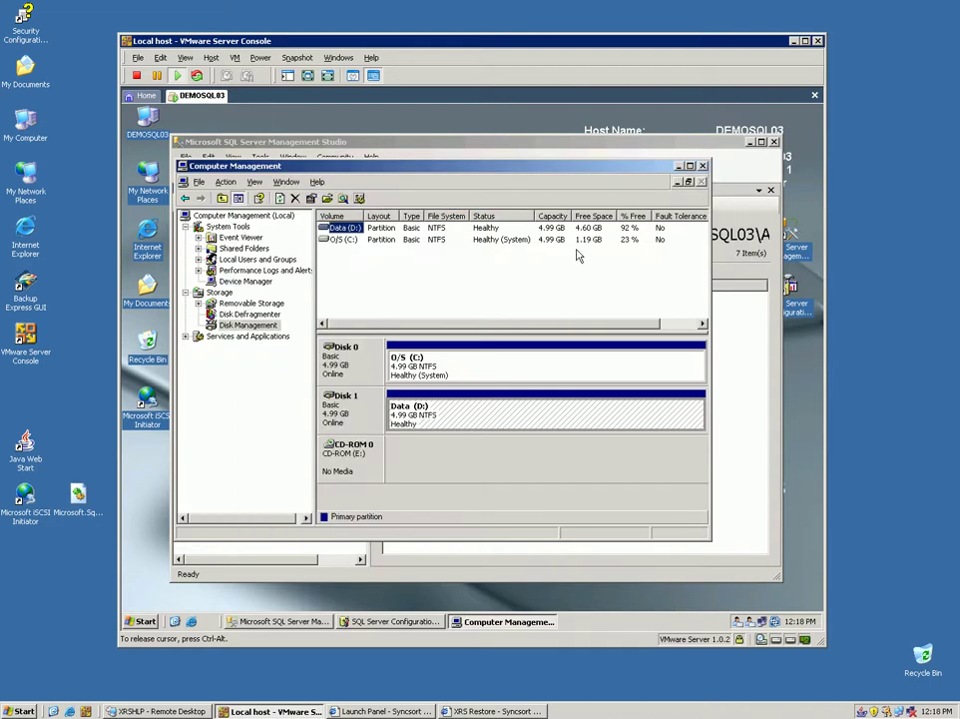
Move Computer Management up-left and bring SQL Server Management Studio to the front.
left_click_drag(576, 165, 532, 119)
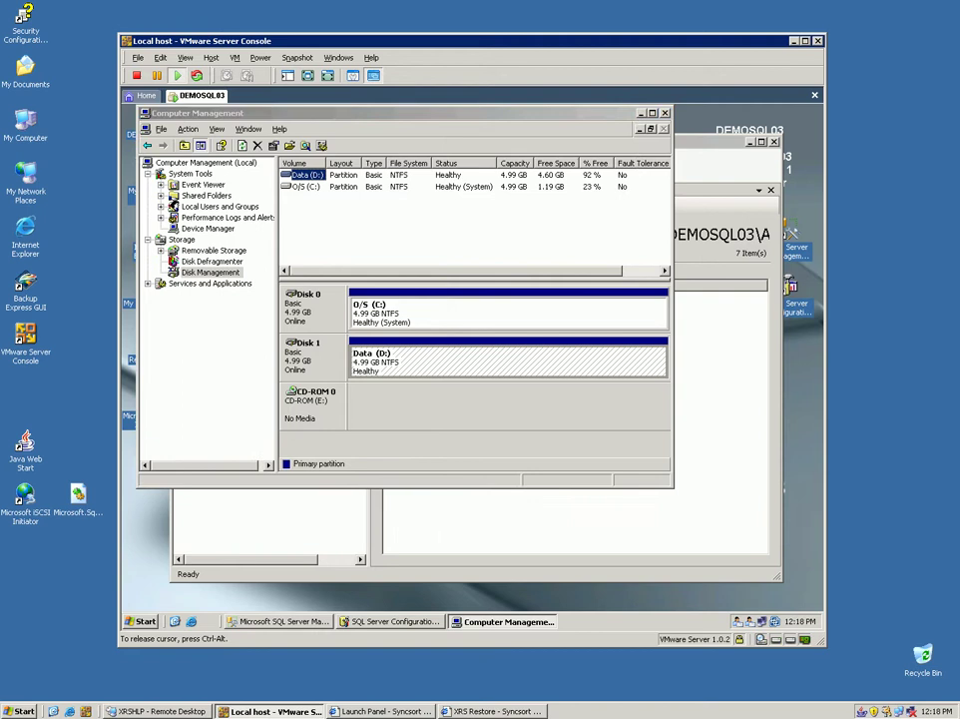
left_click(283, 621)
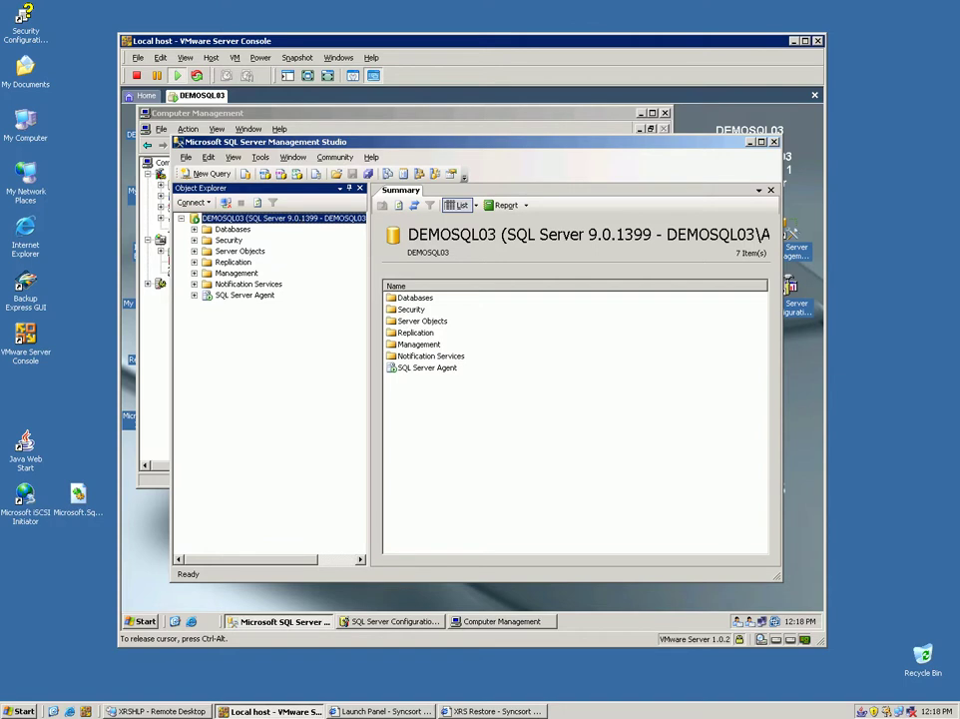
Stop MSSQLSERVER on the DEMOSQL03 server node, also stopping SQL Server Agent.
right_click(323, 219)
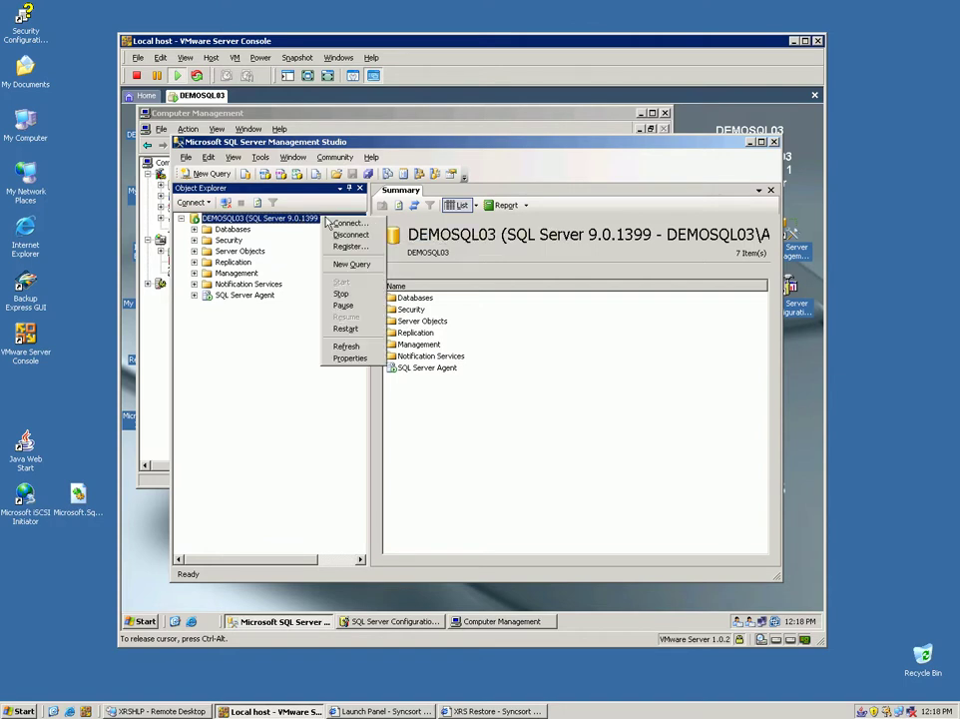
left_click(344, 282)
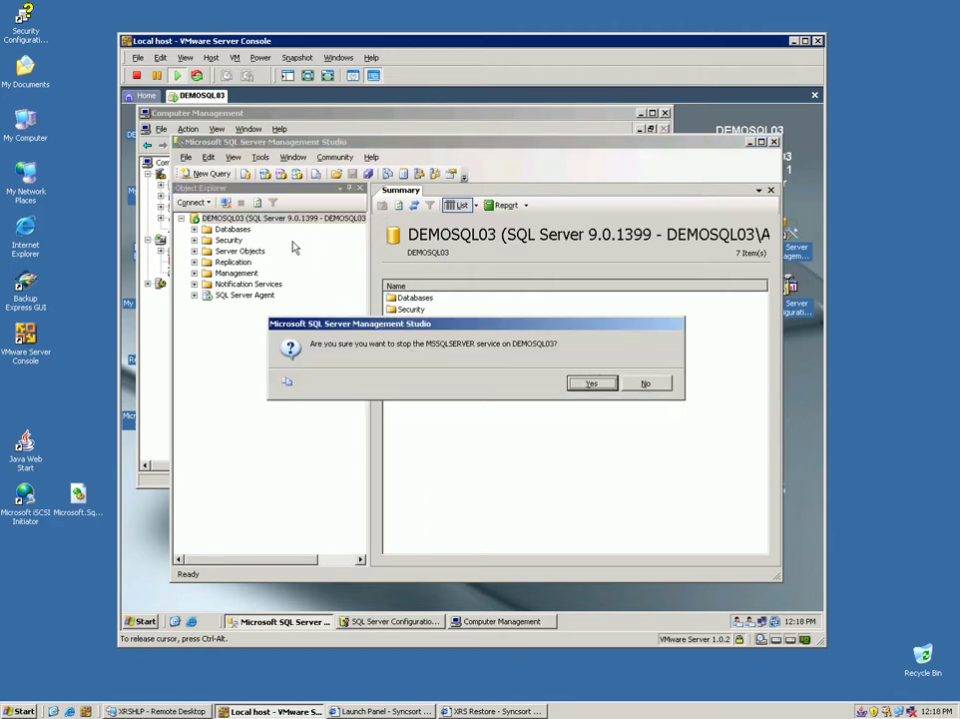
left_click(585, 385)
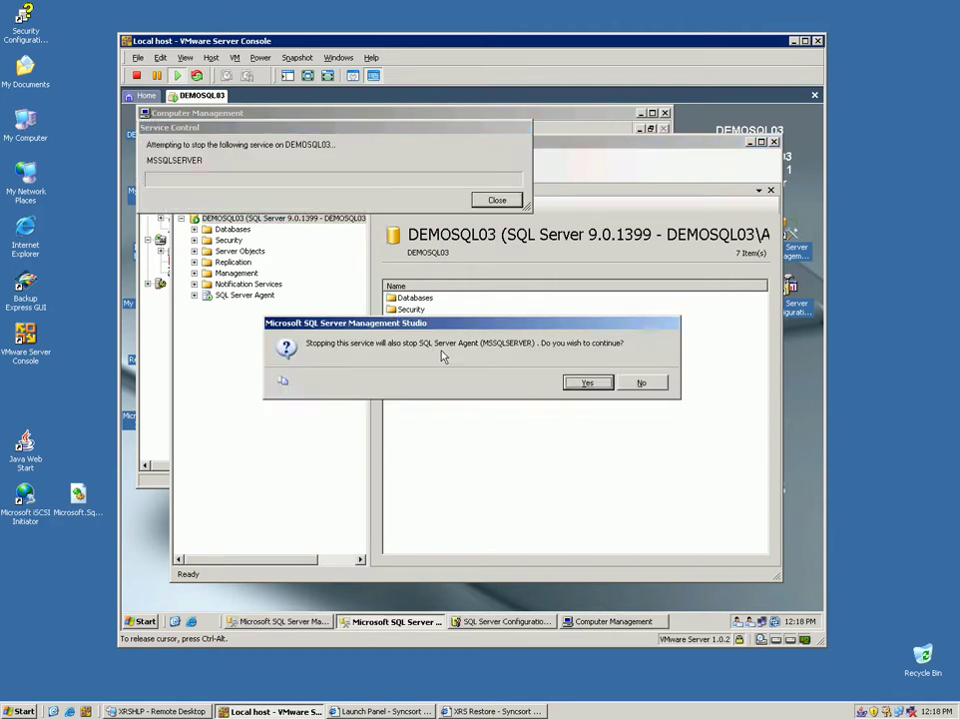
left_click(585, 386)
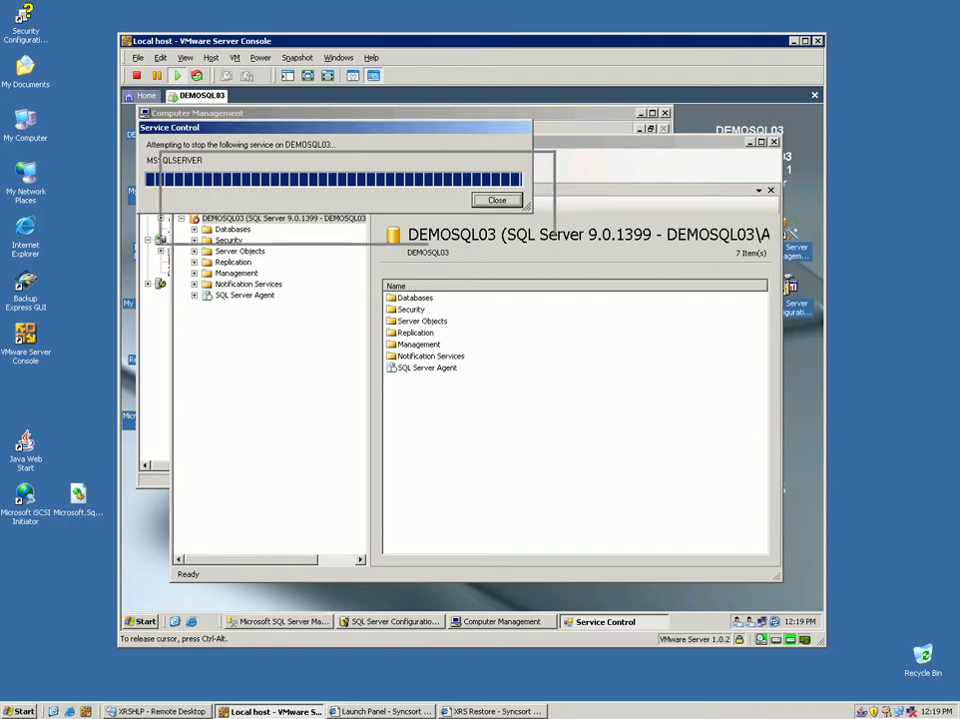
left_click(472, 274)
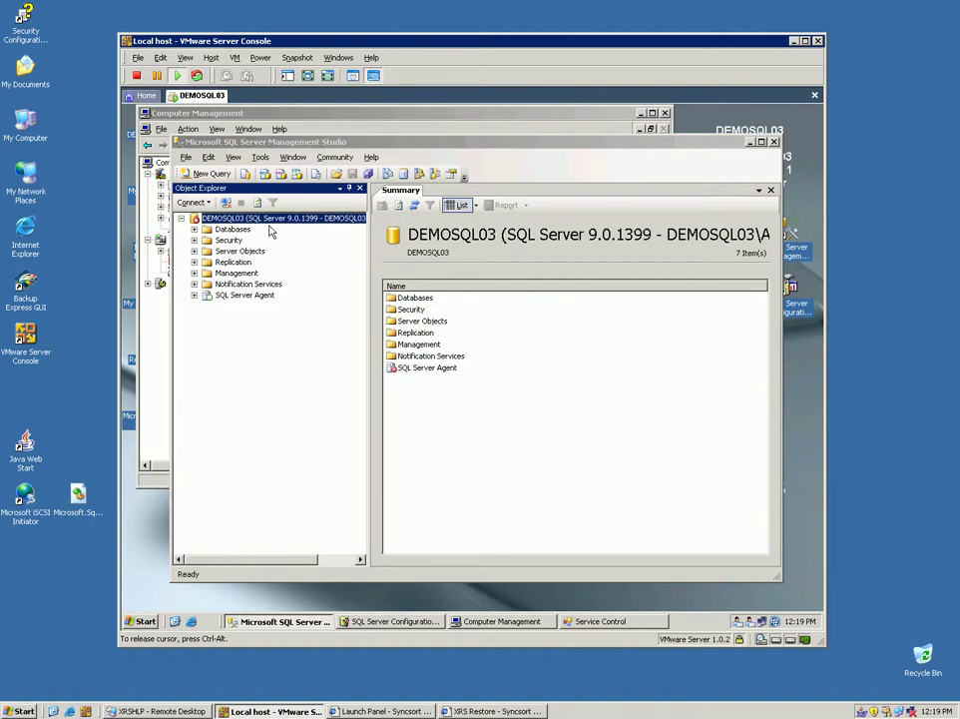
Delete and force-delete the Data (D:) partition, leaving Disk 1's 4.99 GB unallocated.
left_click(391, 118)
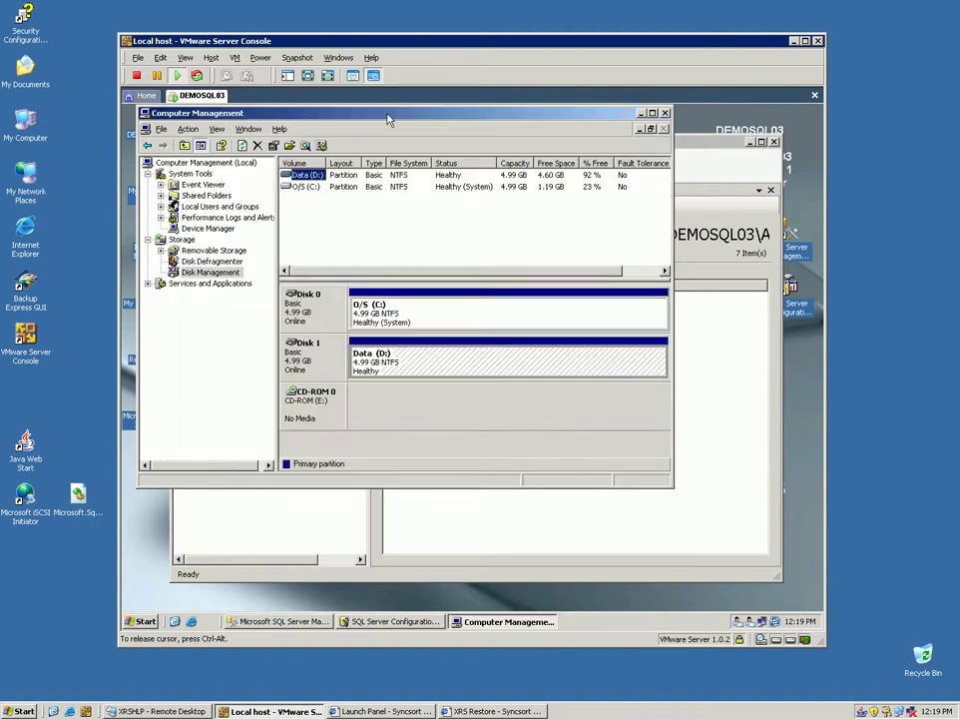
right_click(423, 364)
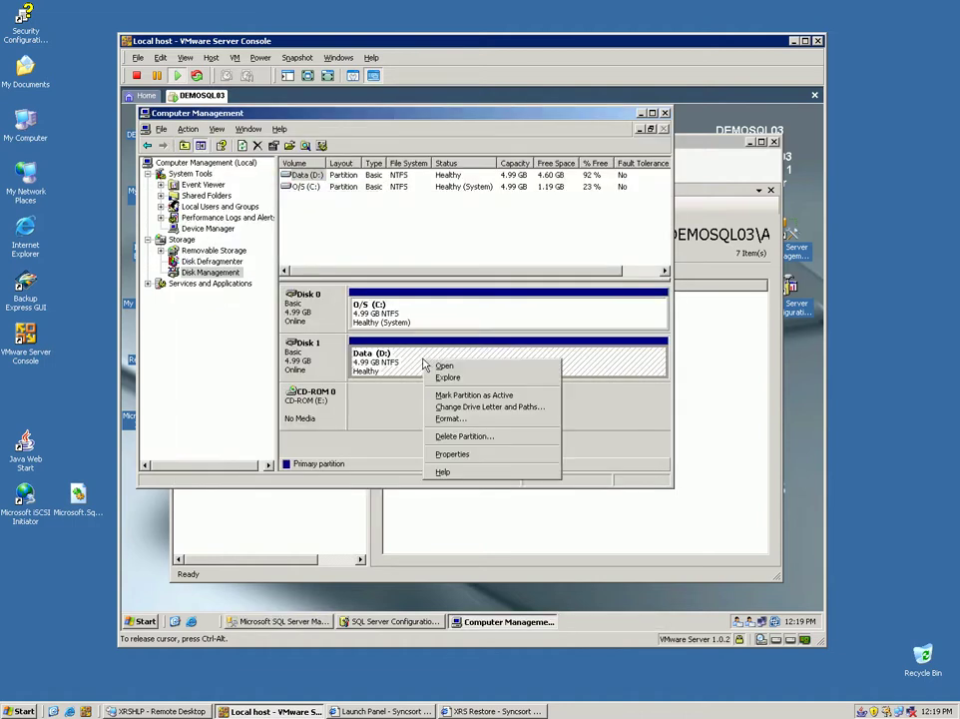
left_click(457, 440)
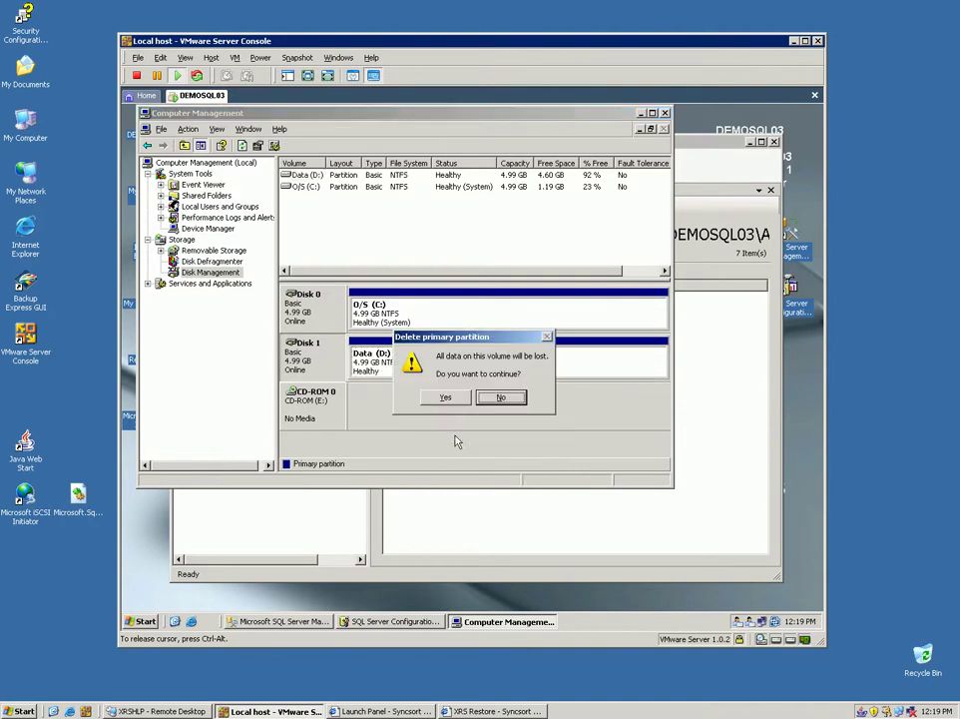
left_click(448, 398)
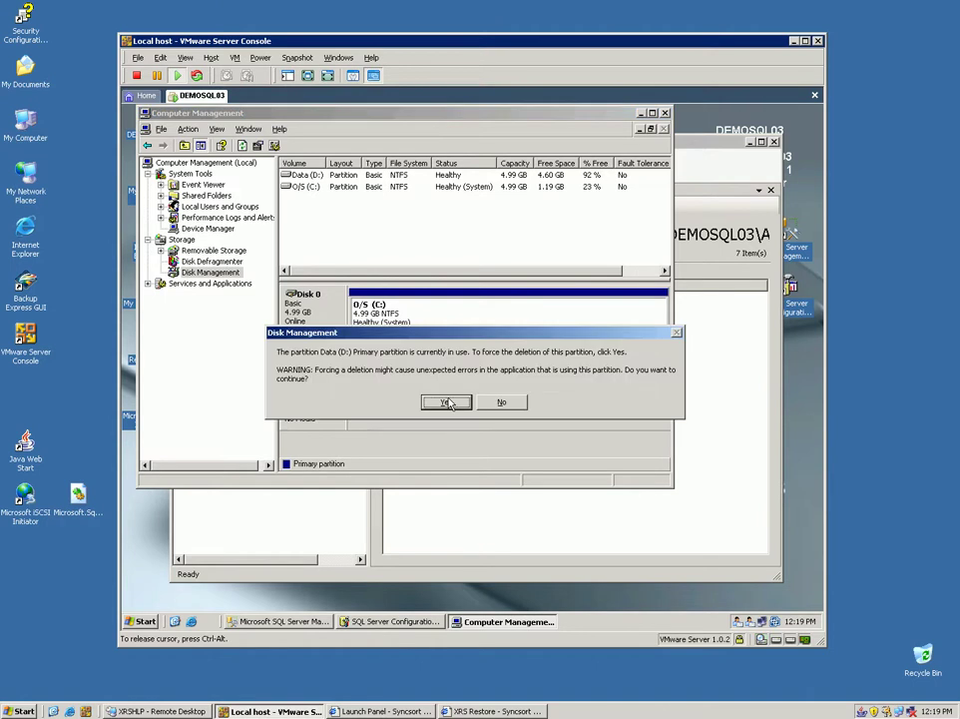
left_click(446, 402)
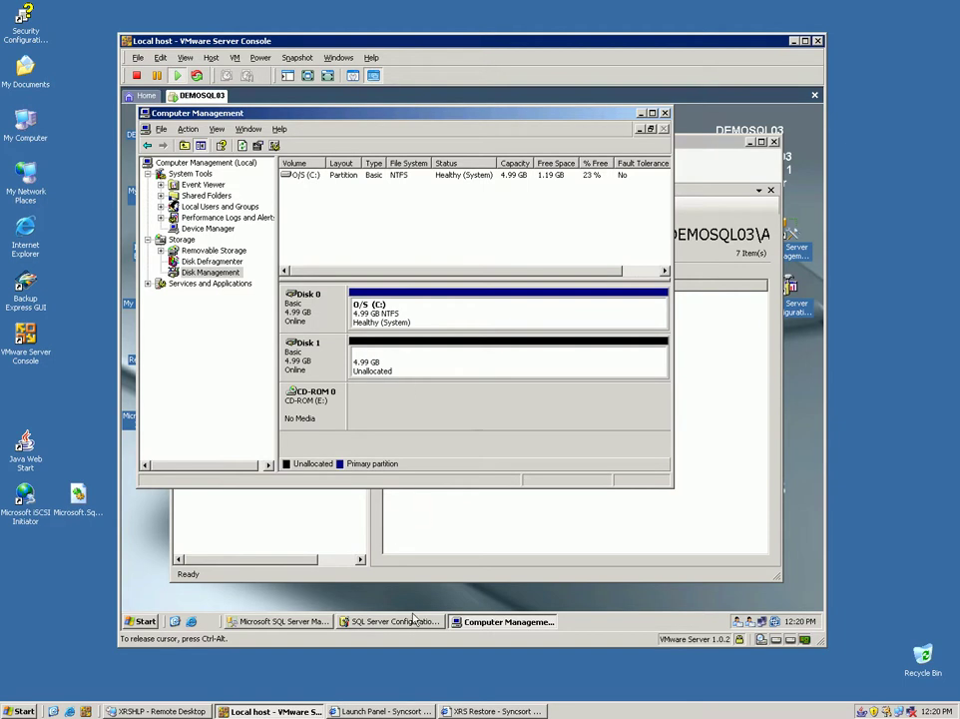
Try to start MSSQLSERVER on DEMOSQL03 and dismiss the Path Not Found error.
left_click(545, 523)
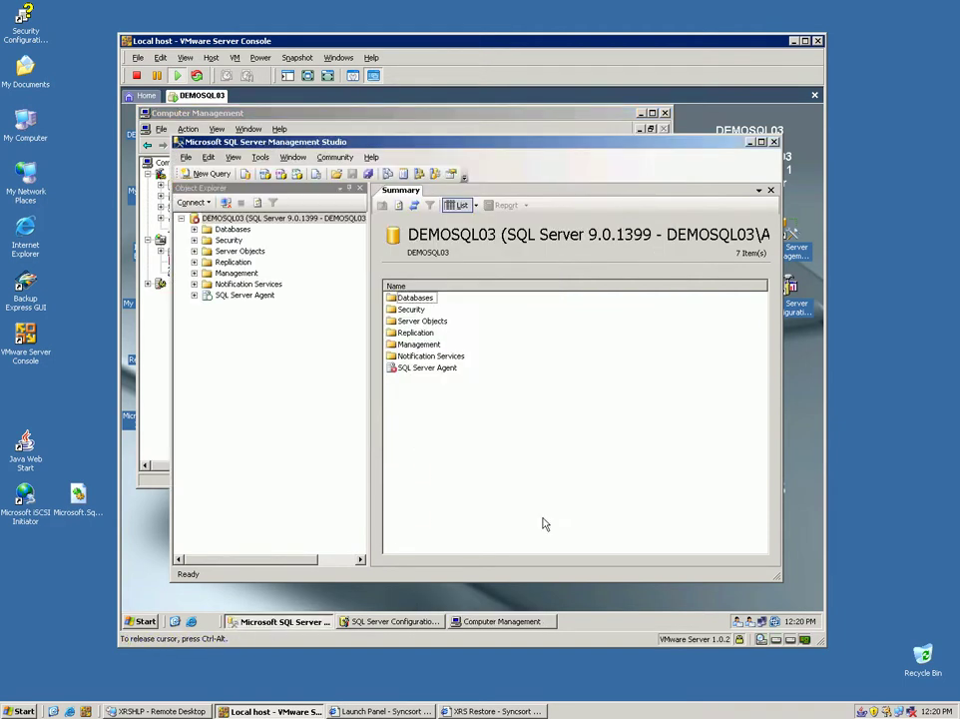
right_click(268, 220)
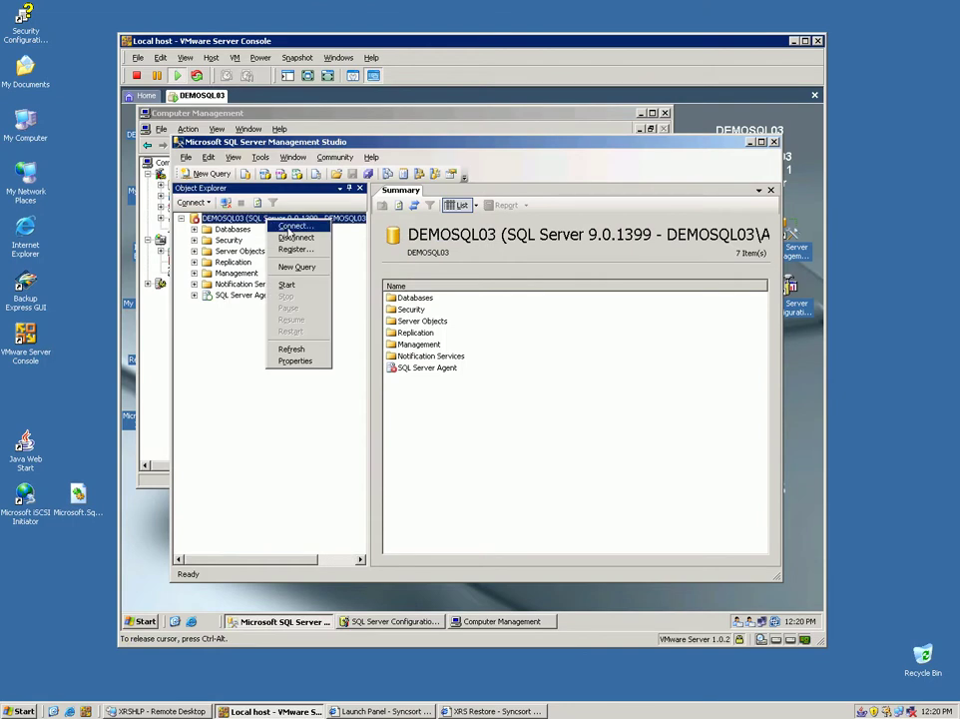
left_click(294, 284)
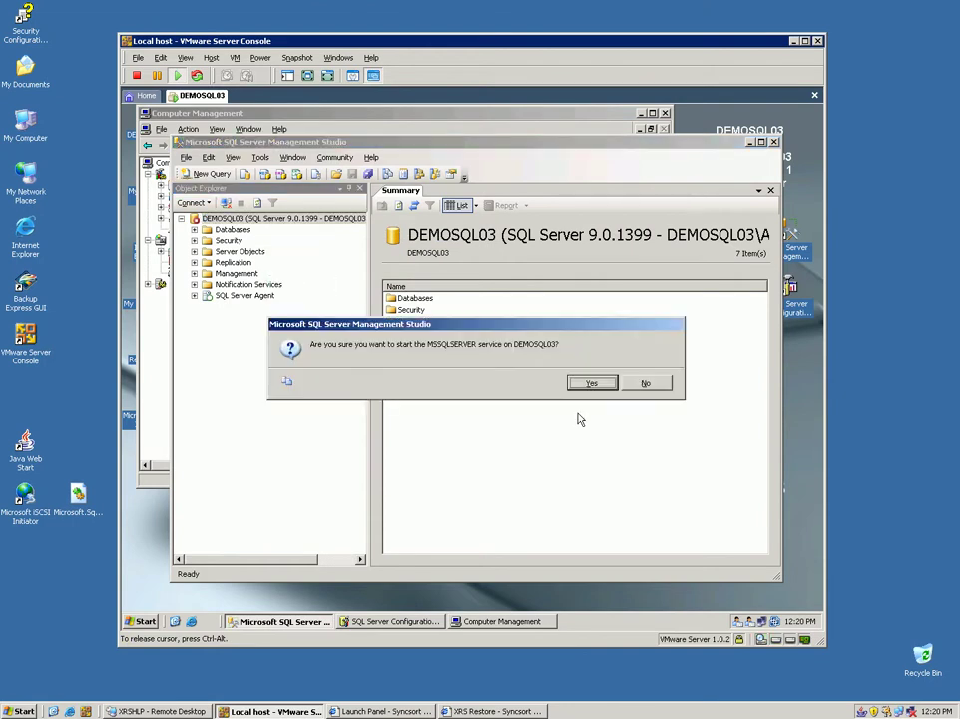
left_click(591, 383)
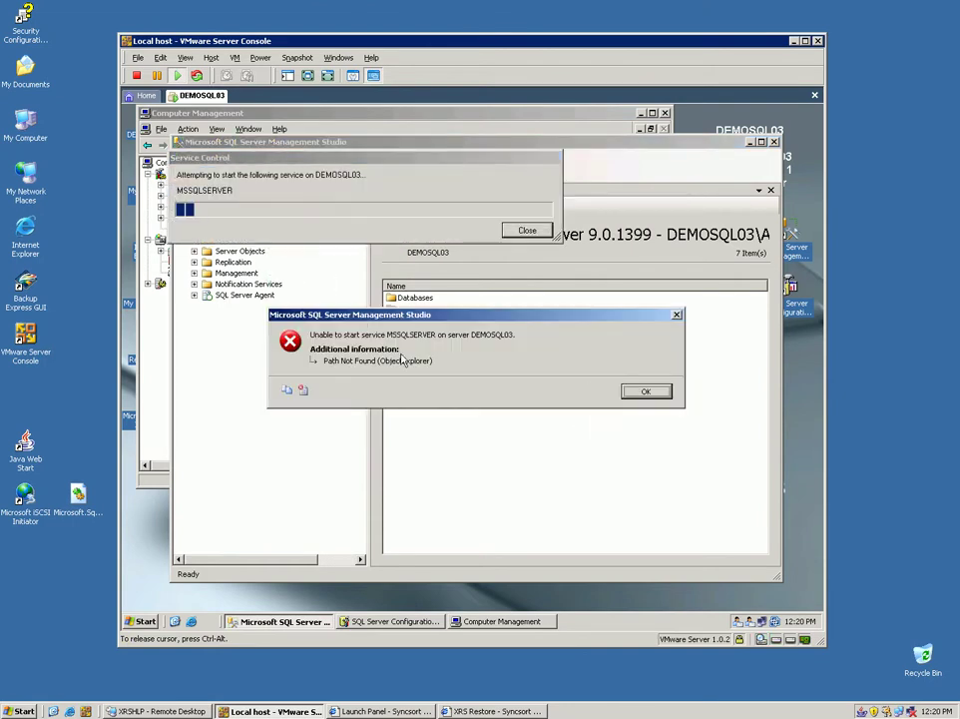
left_click(646, 390)
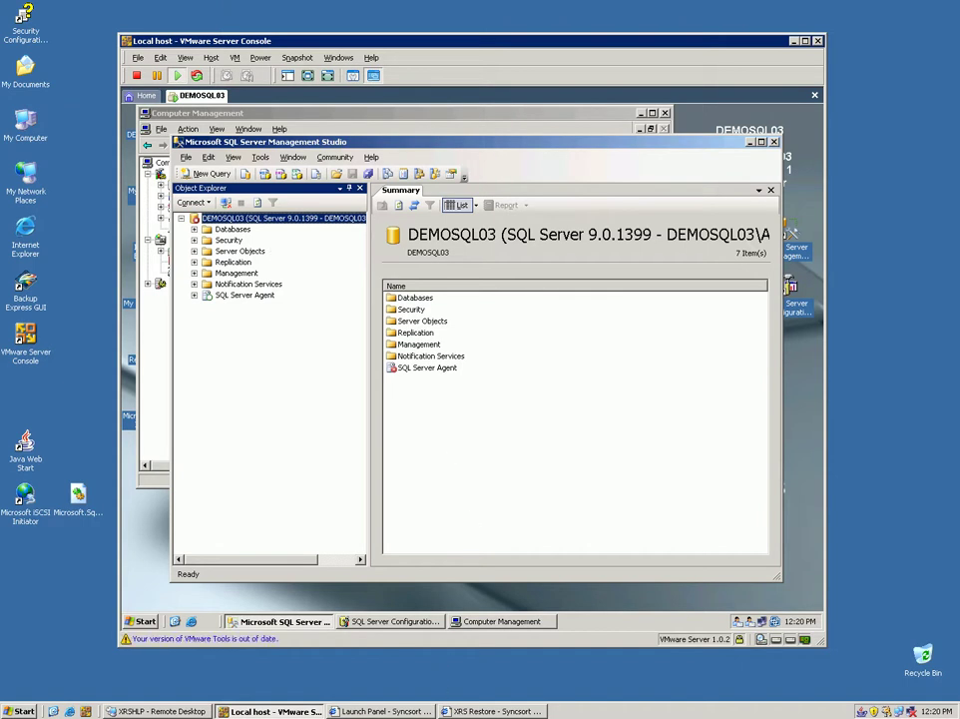
In XRS Restore, expand Node Groups > Windows > DEMOSQL03 > D: to show three XRSBackup_1 jobs.
left_click(489, 711)
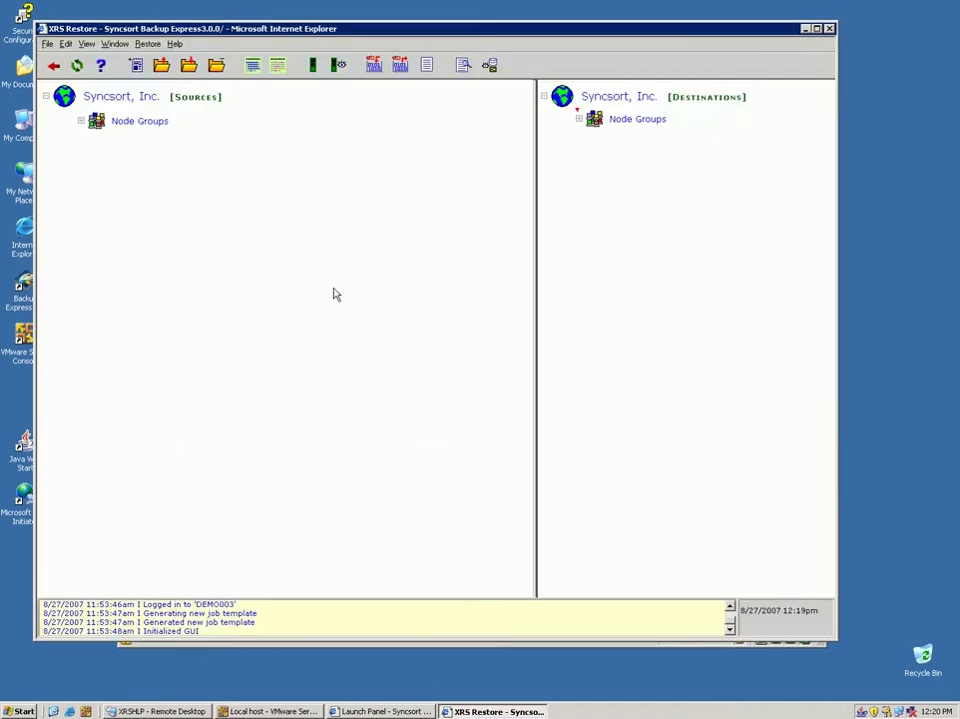
left_click_drag(272, 29, 319, 30)
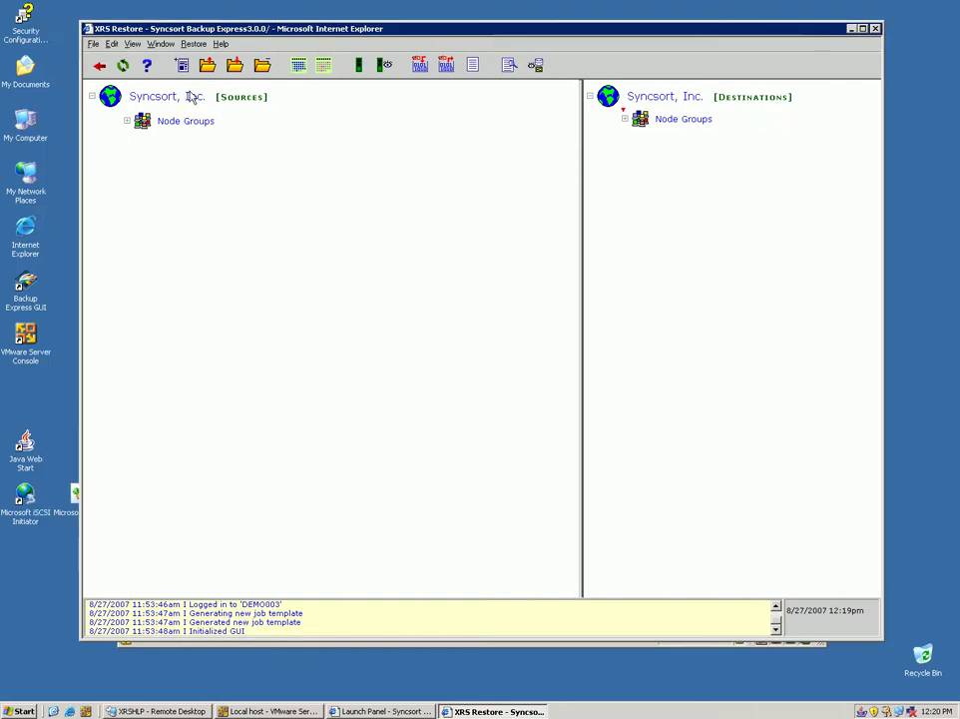
left_click(127, 120)
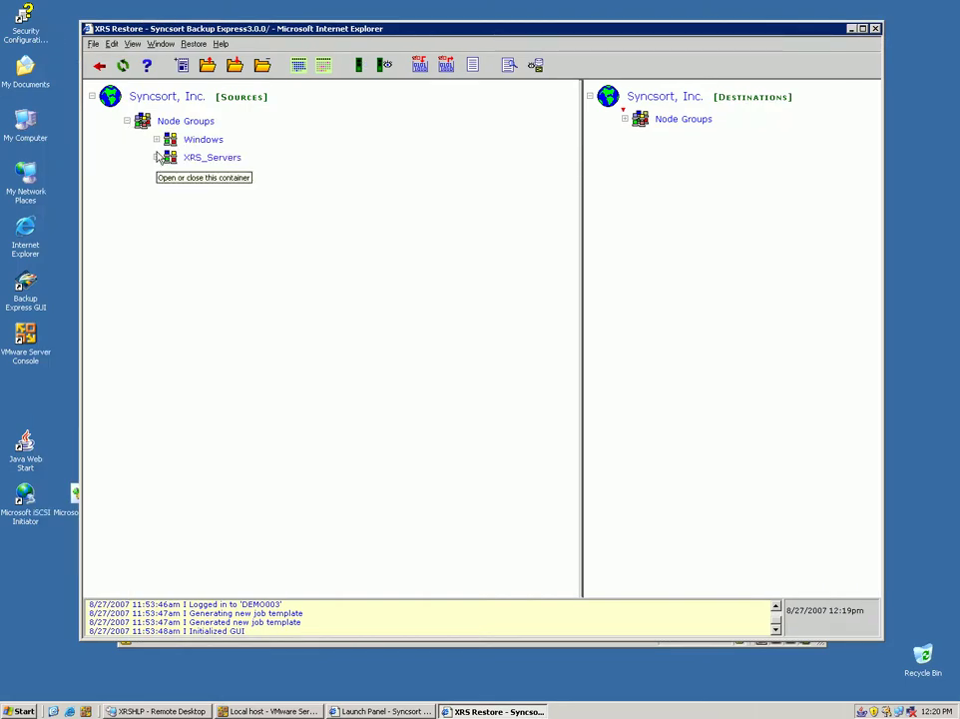
left_click(156, 139)
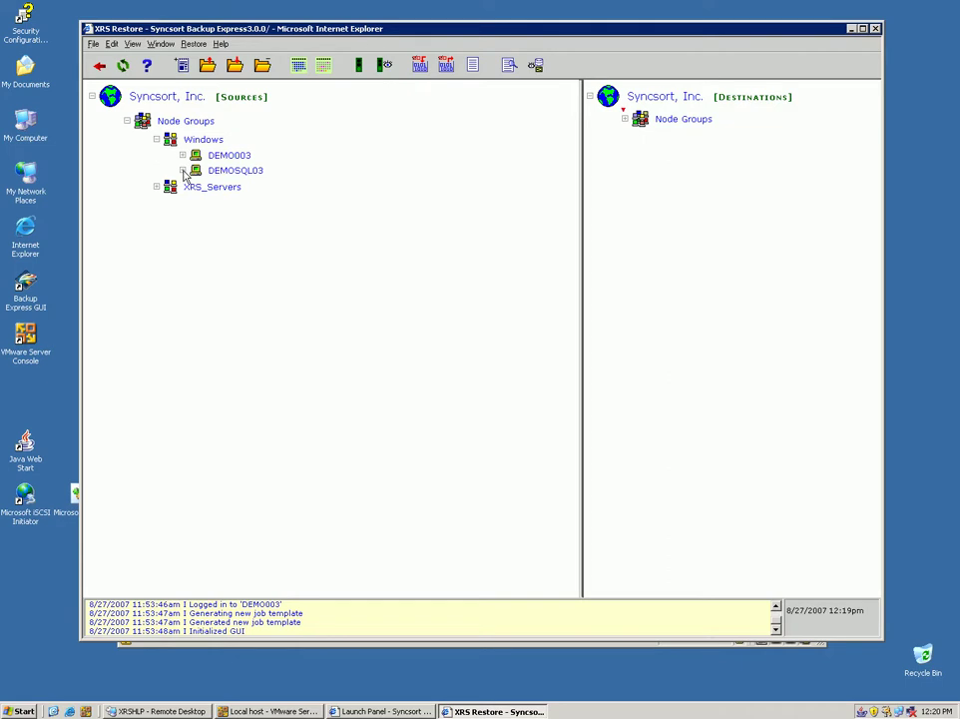
left_click(182, 171)
left_click(207, 203)
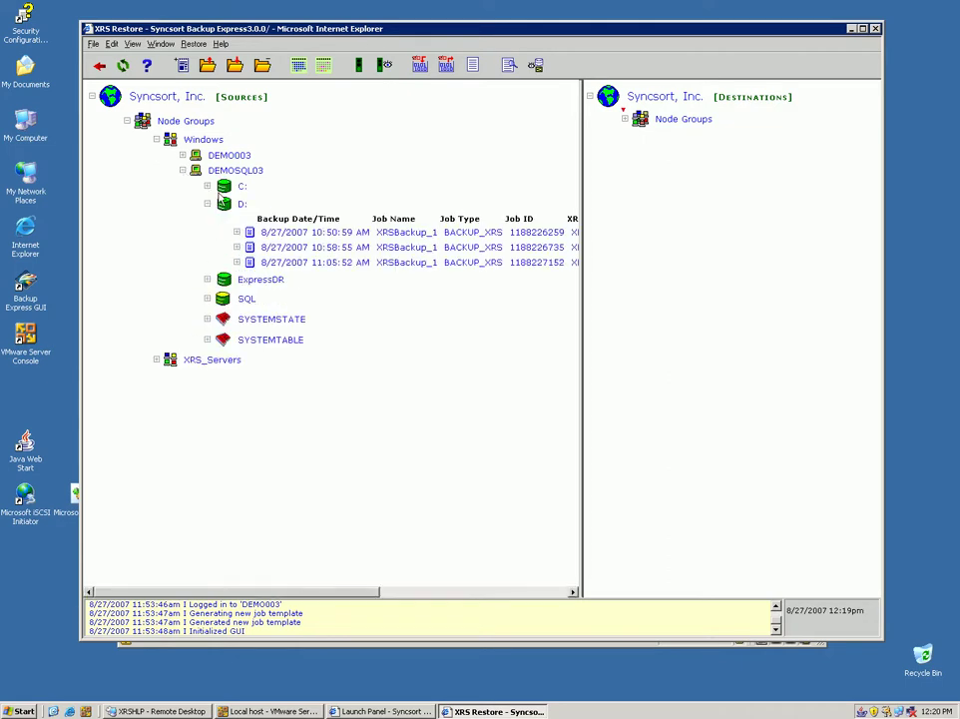
Map the 11:05:52 AM D: backup to node DEMOSQL03 at mount point D: and confirm success.
left_click(285, 263)
right_click(285, 267)
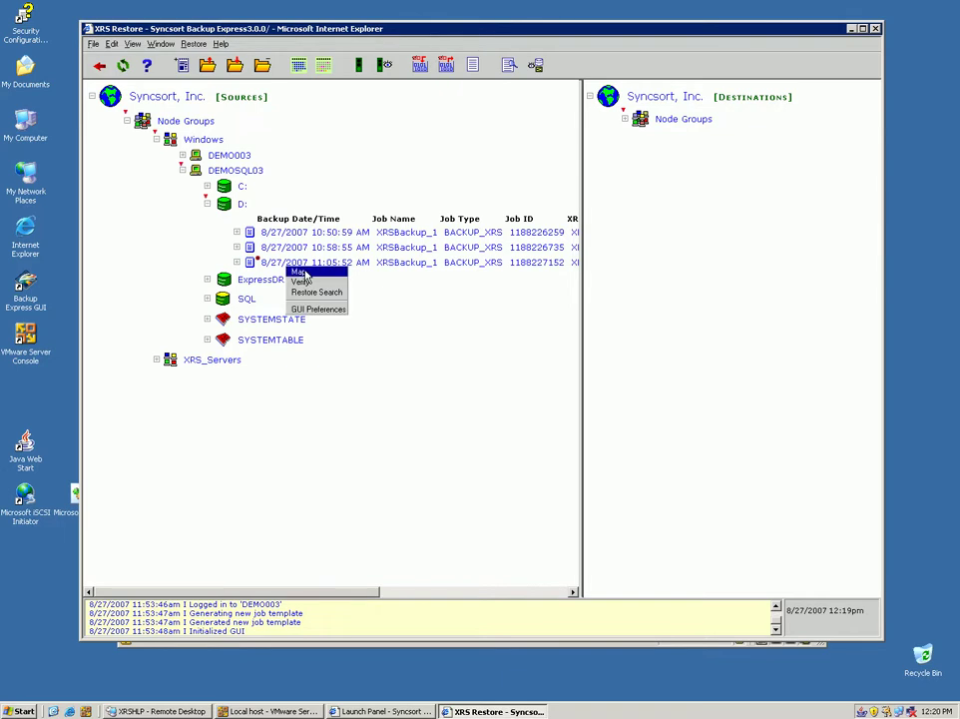
left_click(295, 273)
left_click(478, 336)
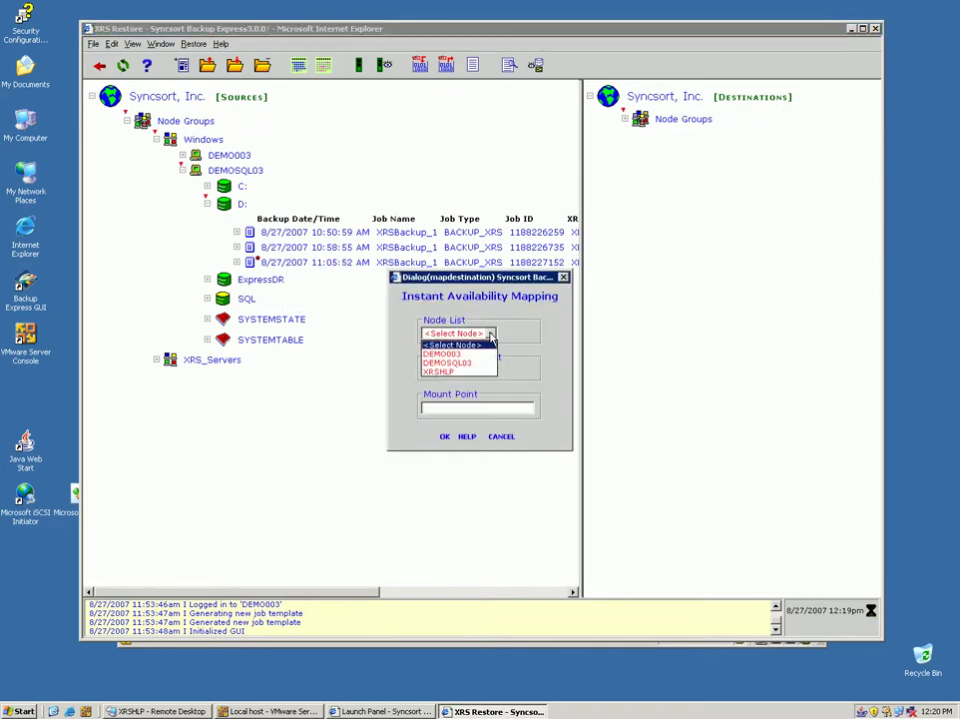
left_click(478, 363)
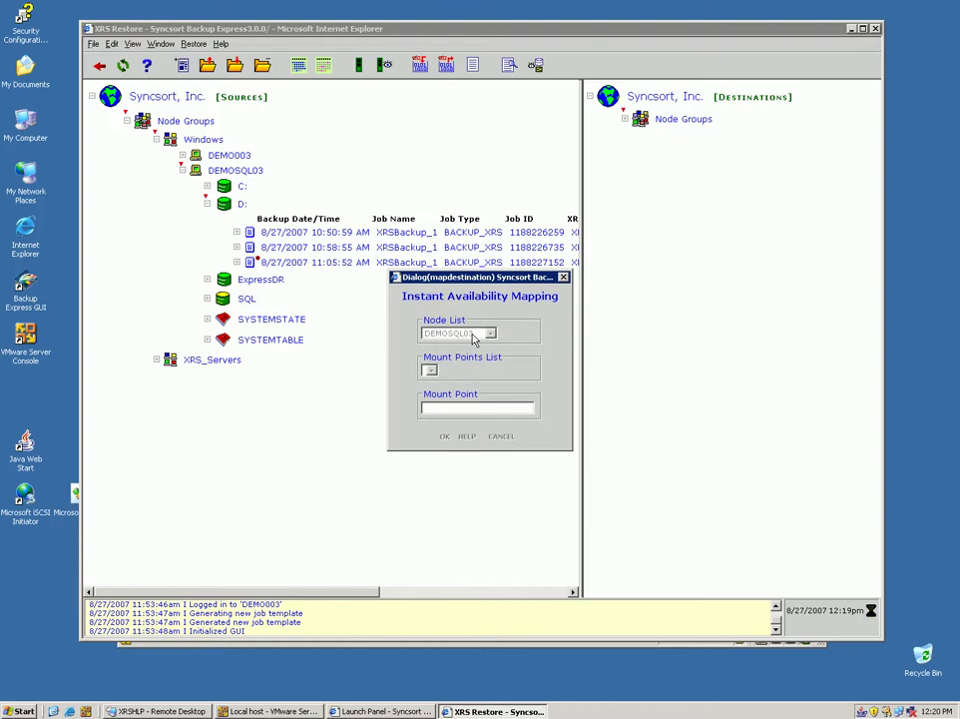
left_click(439, 371)
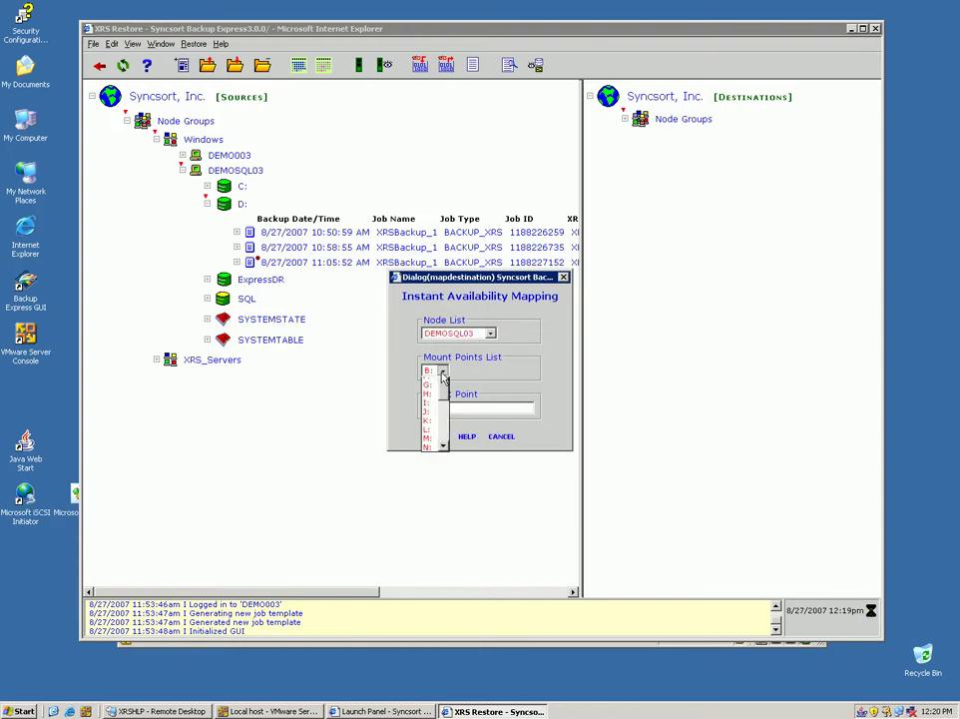
left_click(431, 391)
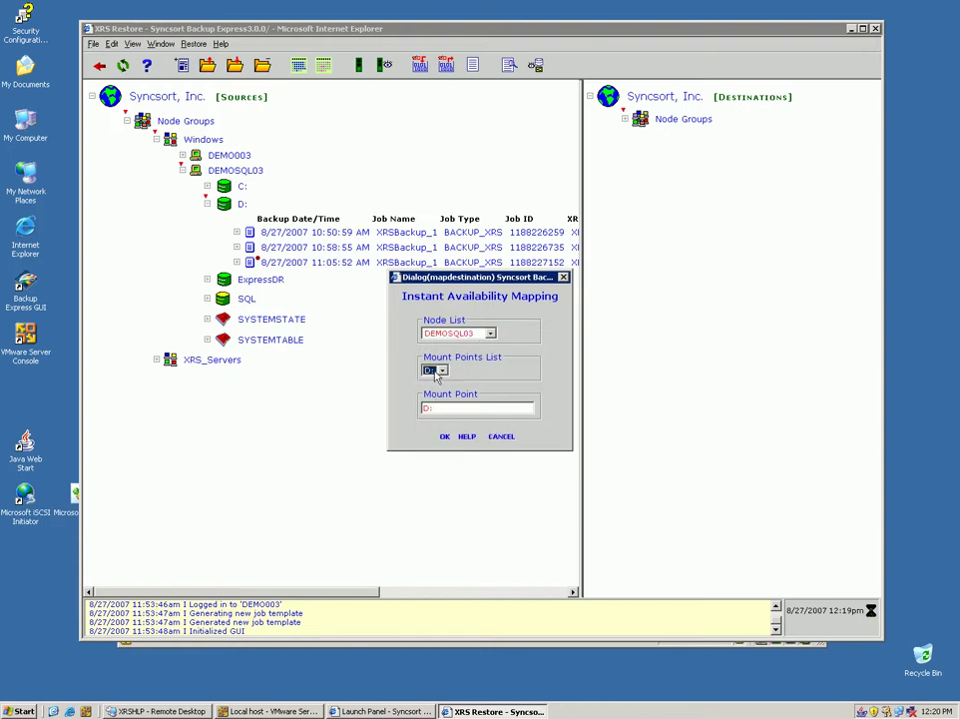
left_click(446, 439)
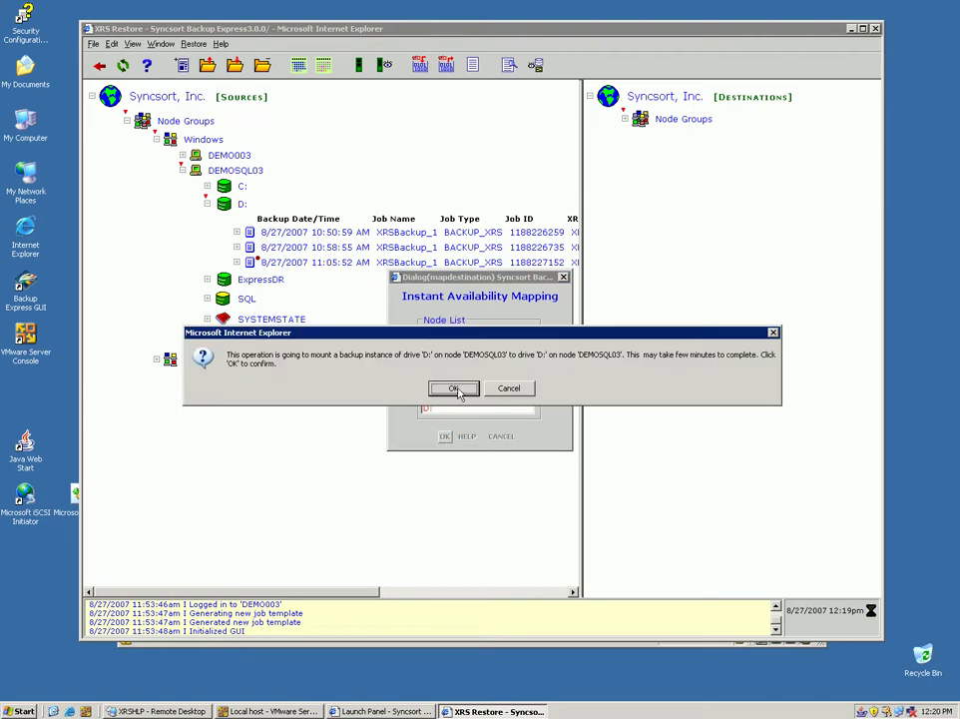
left_click(458, 394)
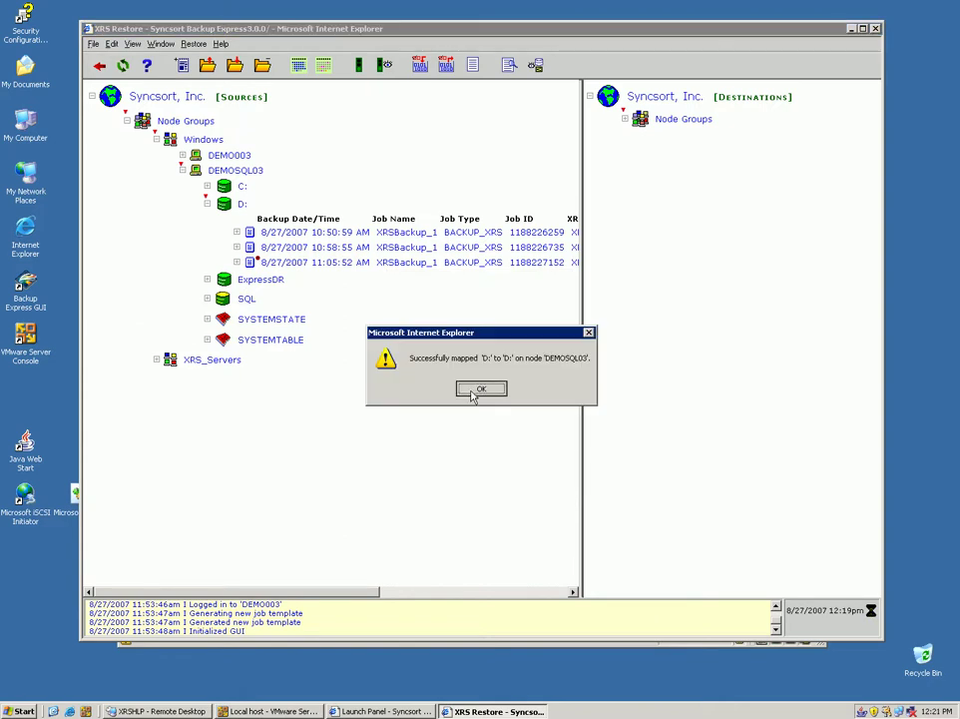
left_click(480, 389)
Start MSSQLSERVER on DEMOSQL03 again, now succeeding with the mapped D: drive.
key("alt+Tab")
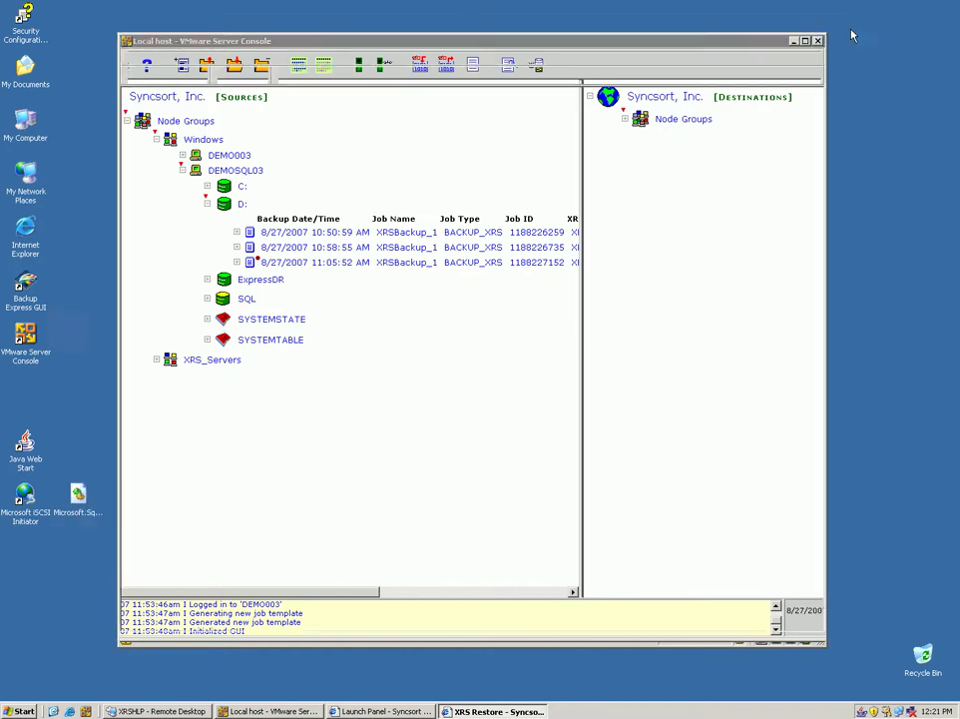
right_click(273, 219)
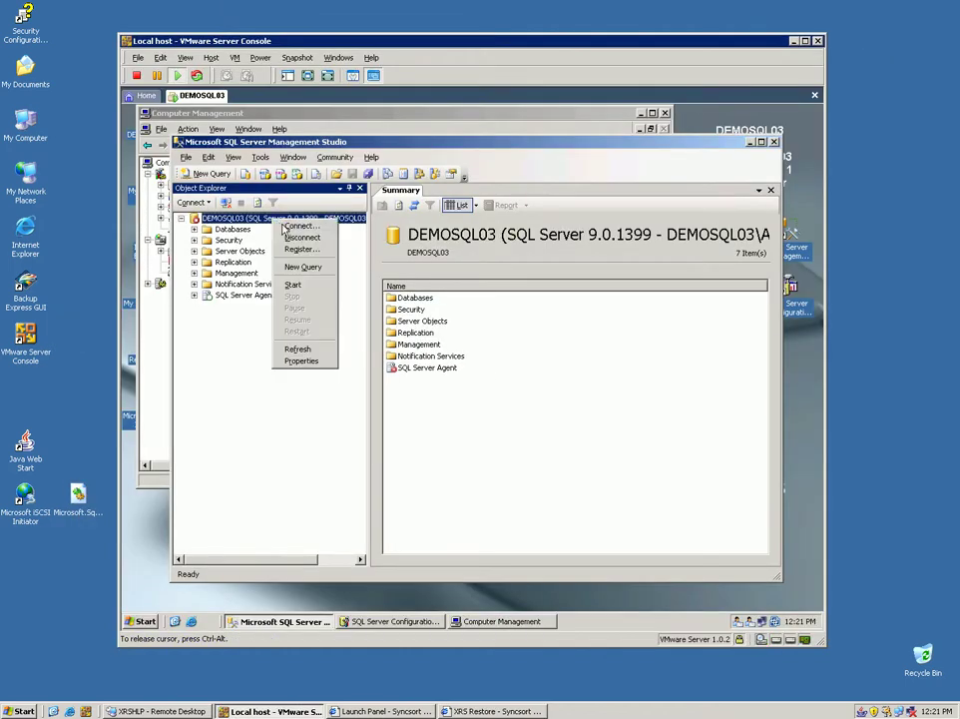
left_click(293, 285)
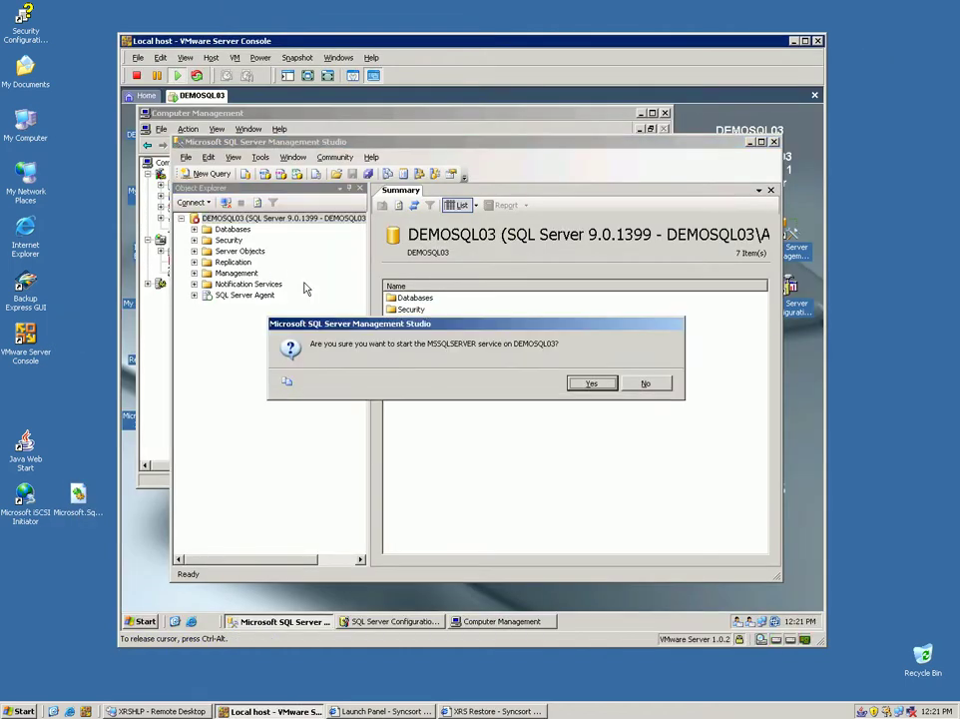
left_click(599, 386)
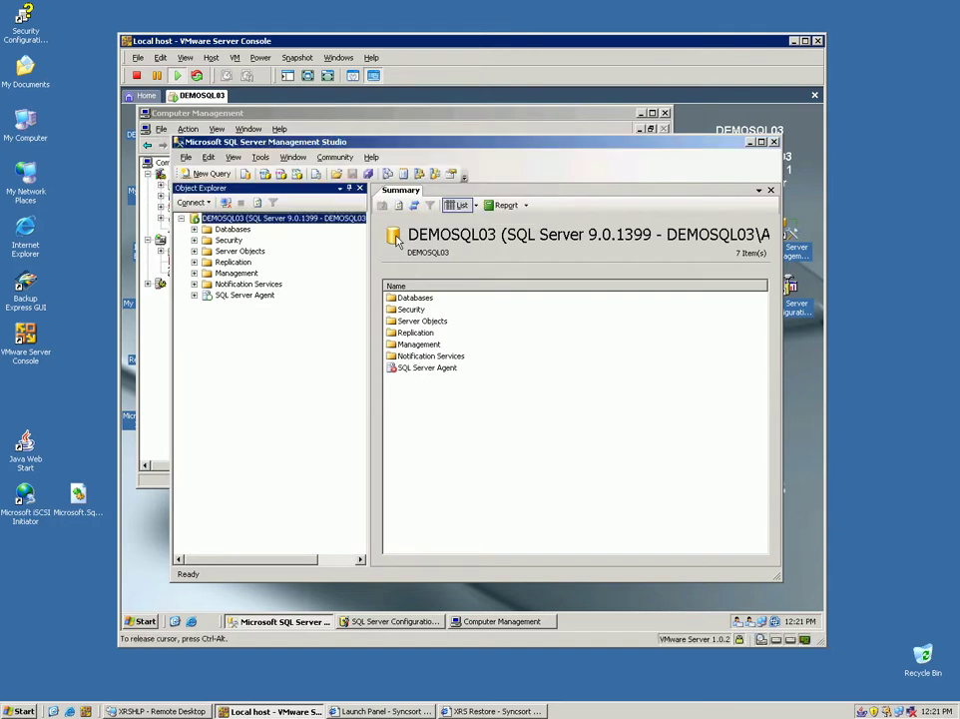
Verify the healthy 5.00 GB Data (D:) and its Microsoft SQL Server folder, then minimize Computer Management.
left_click(587, 122)
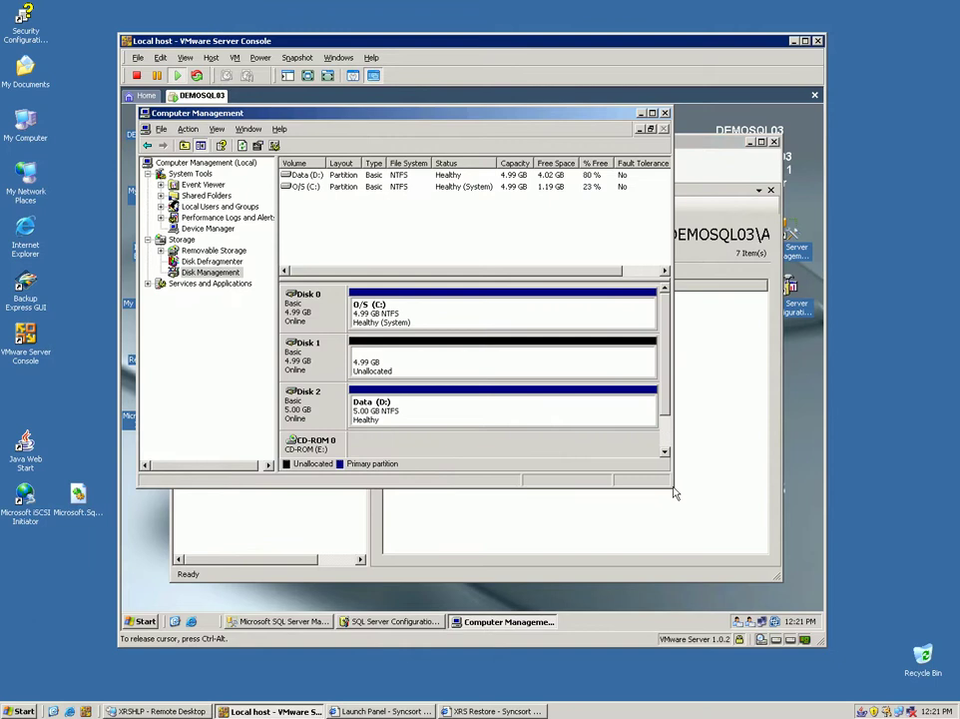
left_click_drag(675, 492, 799, 571)
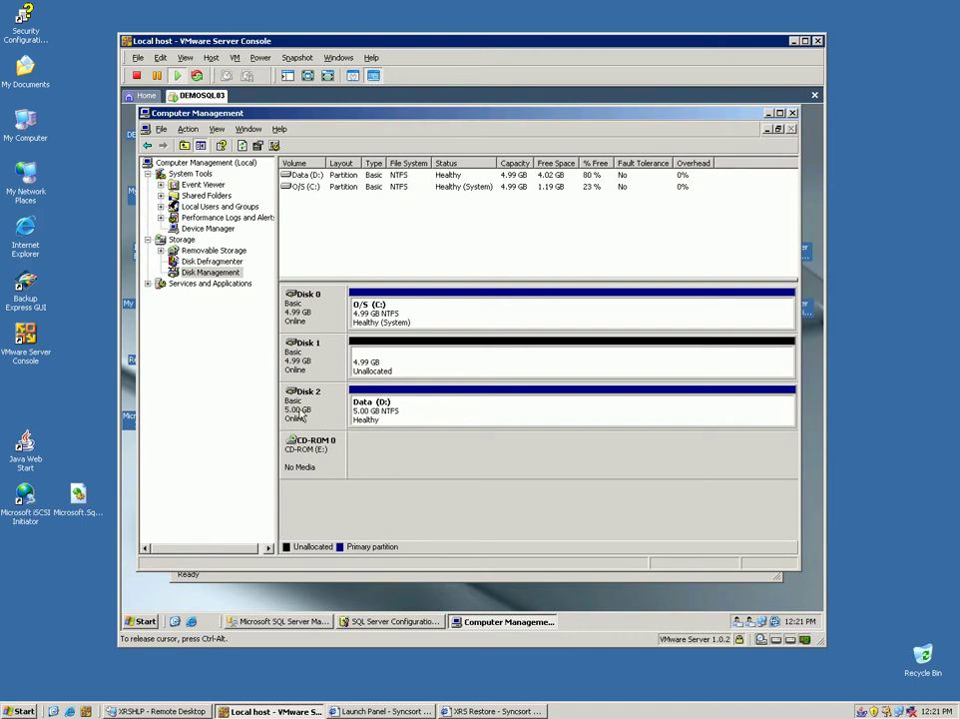
right_click(418, 415)
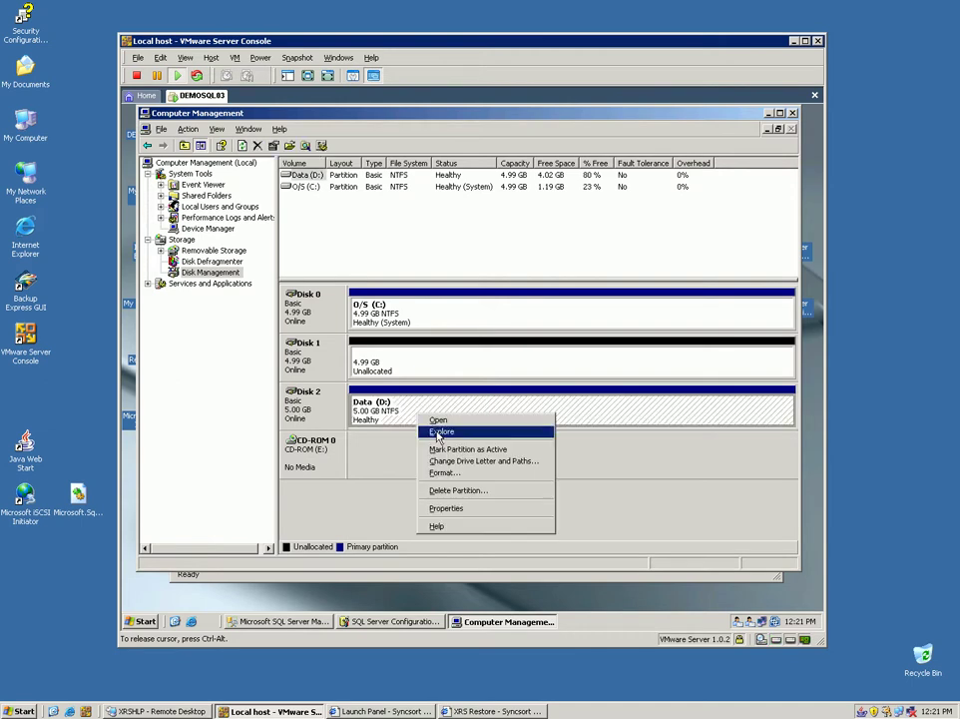
left_click(440, 431)
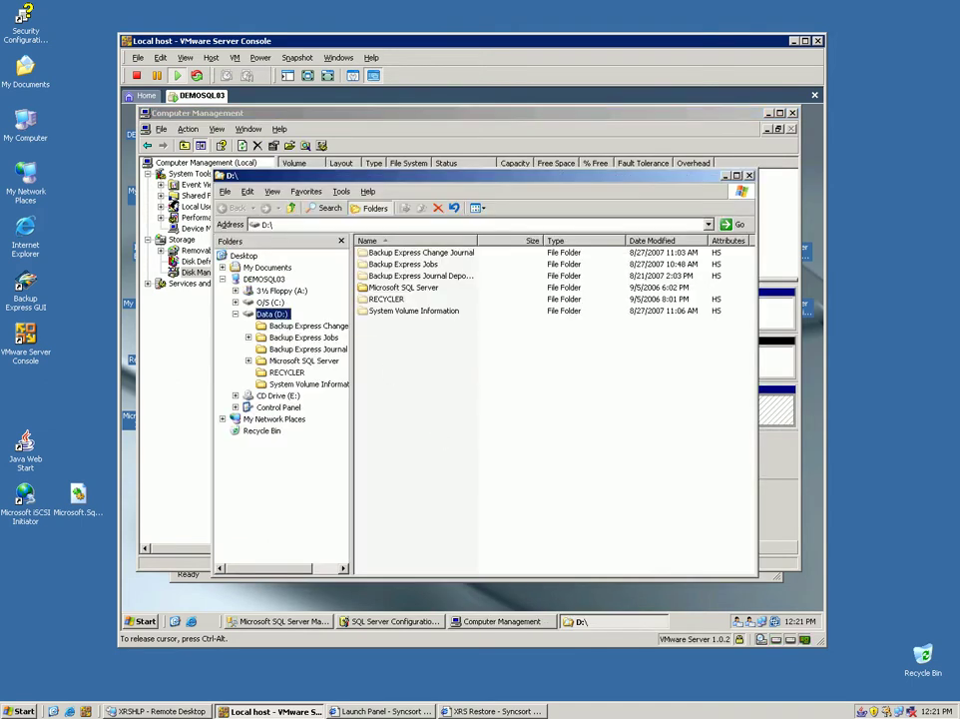
left_click(301, 362)
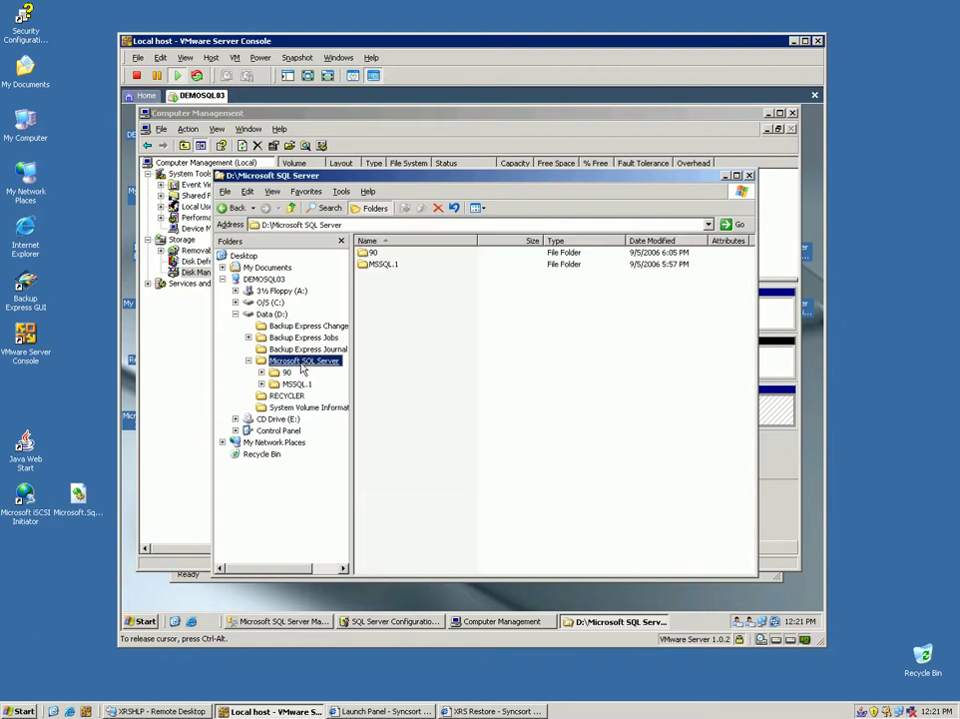
left_click(749, 175)
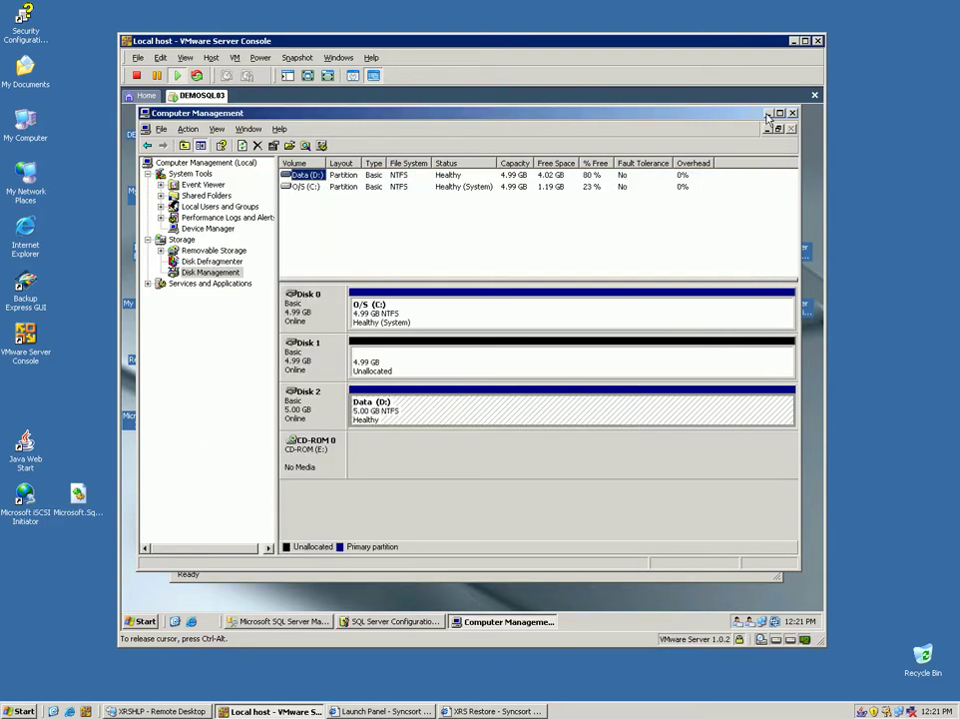
left_click(769, 113)
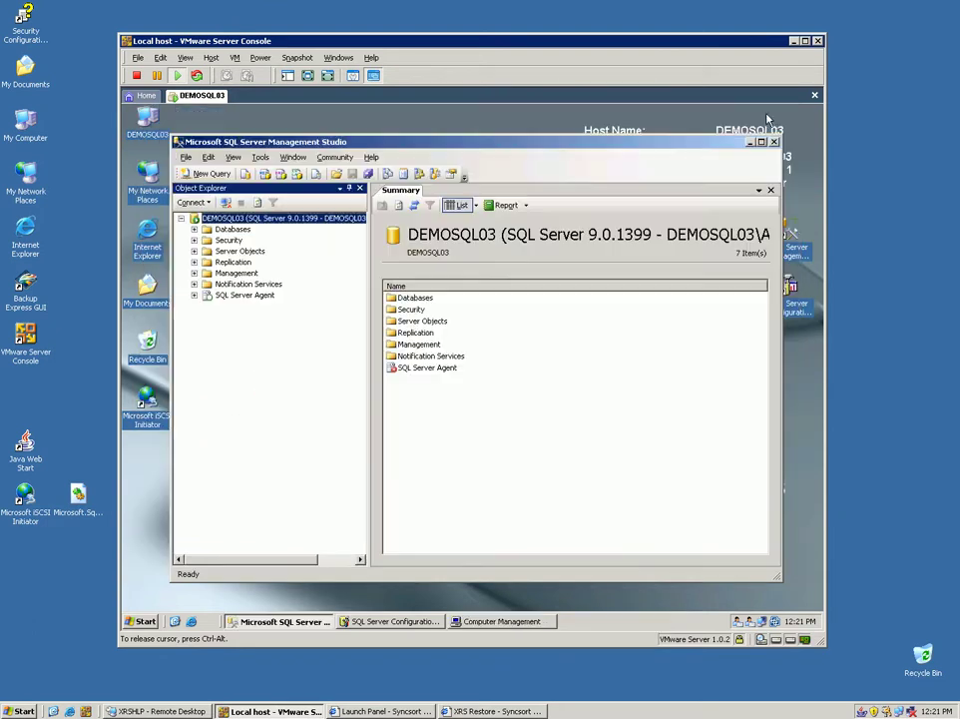
Expand Databases and check the Marketing and Sales database summaries to confirm both are back.
left_click(194, 230)
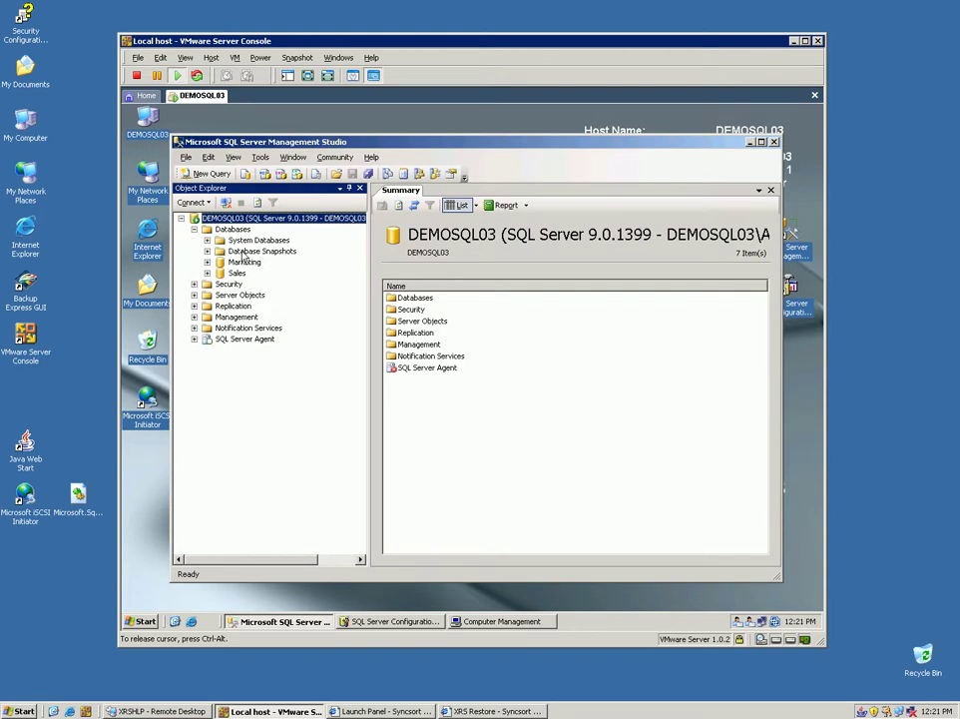
left_click(228, 241)
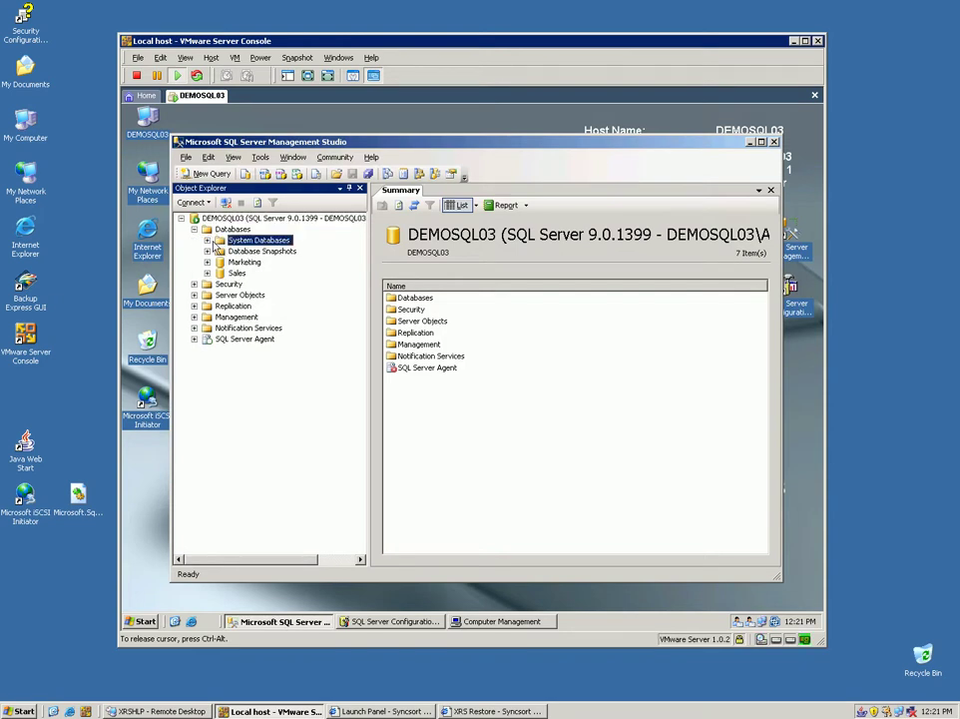
left_click(243, 263)
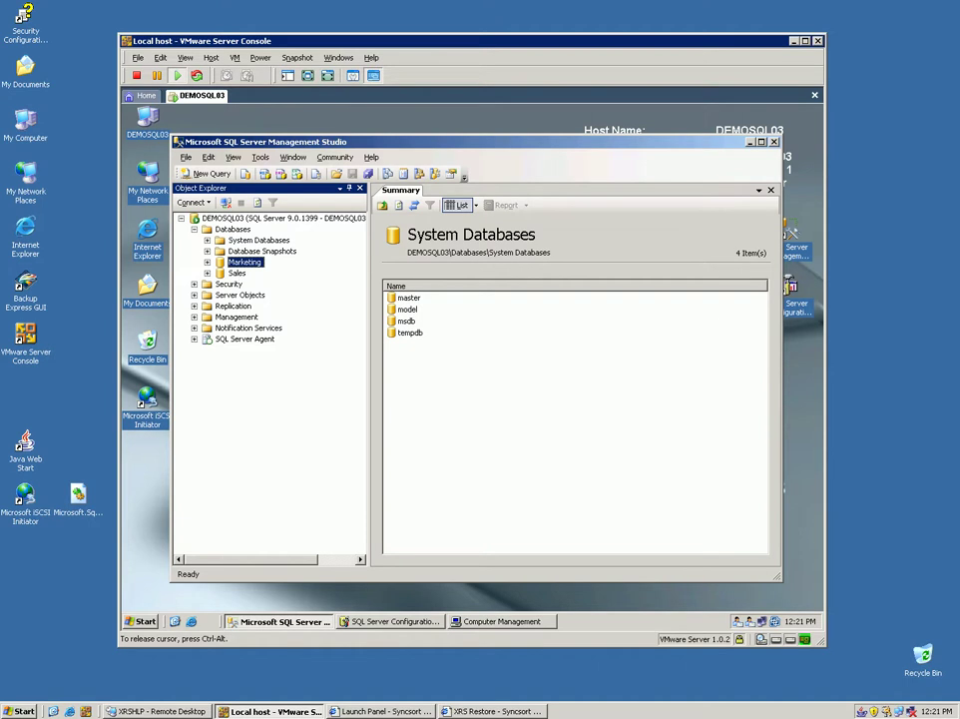
left_click(238, 273)
Drill into Sales > Tables > System Tables > dbo.sysdiagrams to list its 5 columns.
left_click(207, 272)
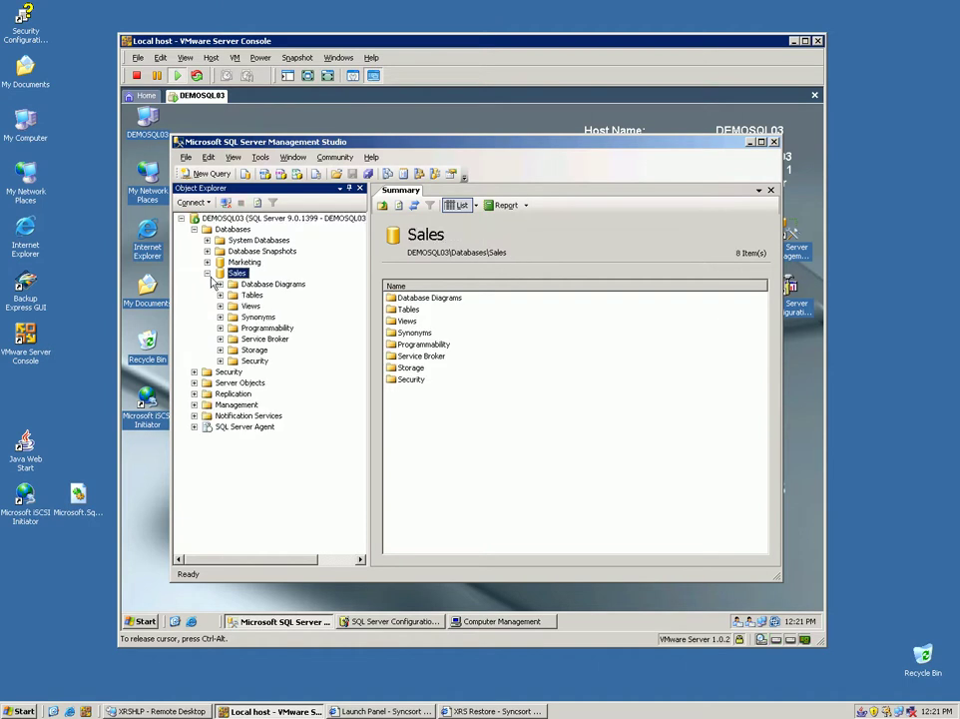
left_click(255, 285)
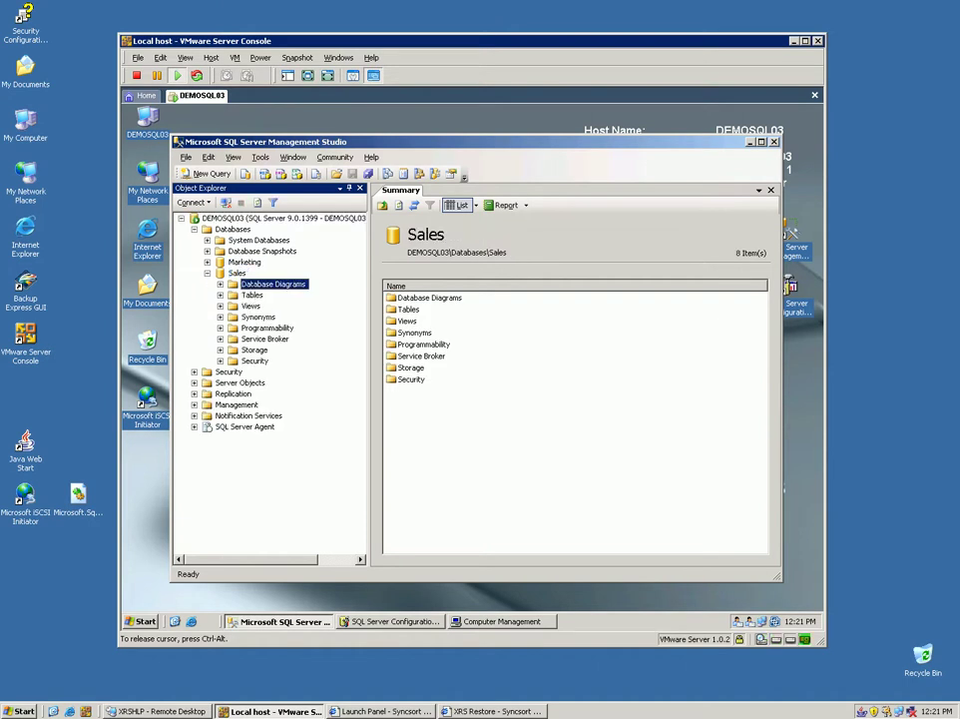
left_click(249, 295)
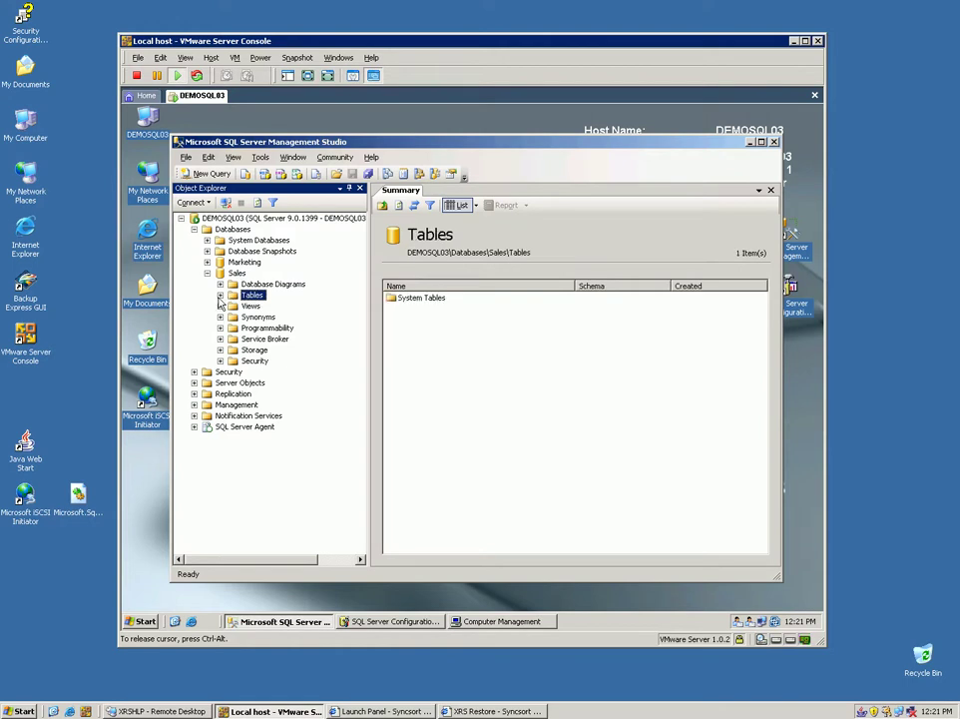
left_click(220, 296)
left_click(233, 306)
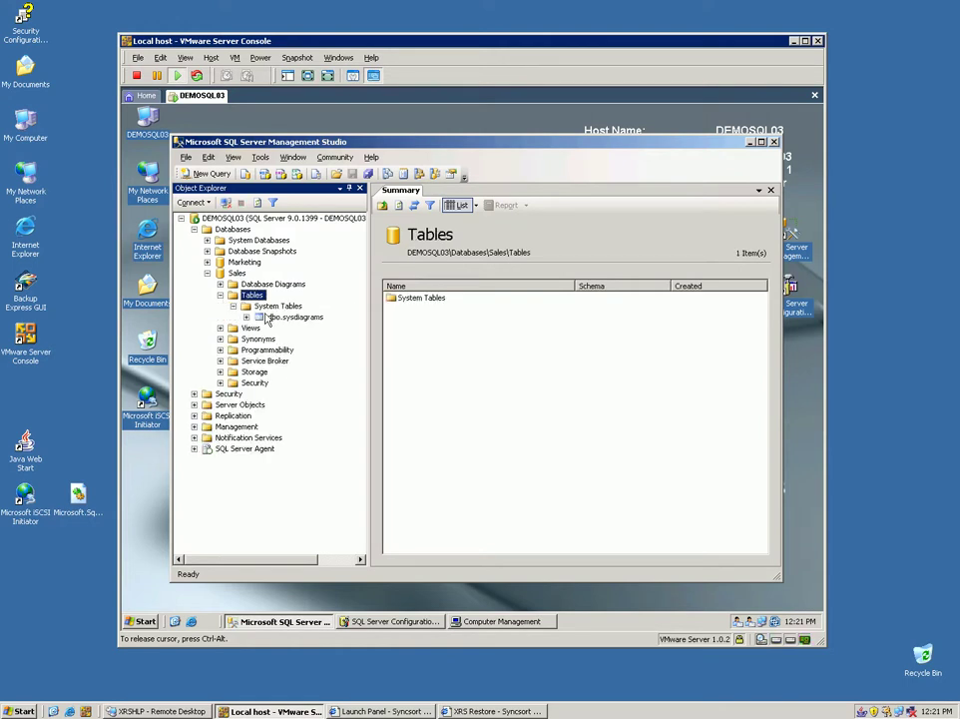
left_click(246, 317)
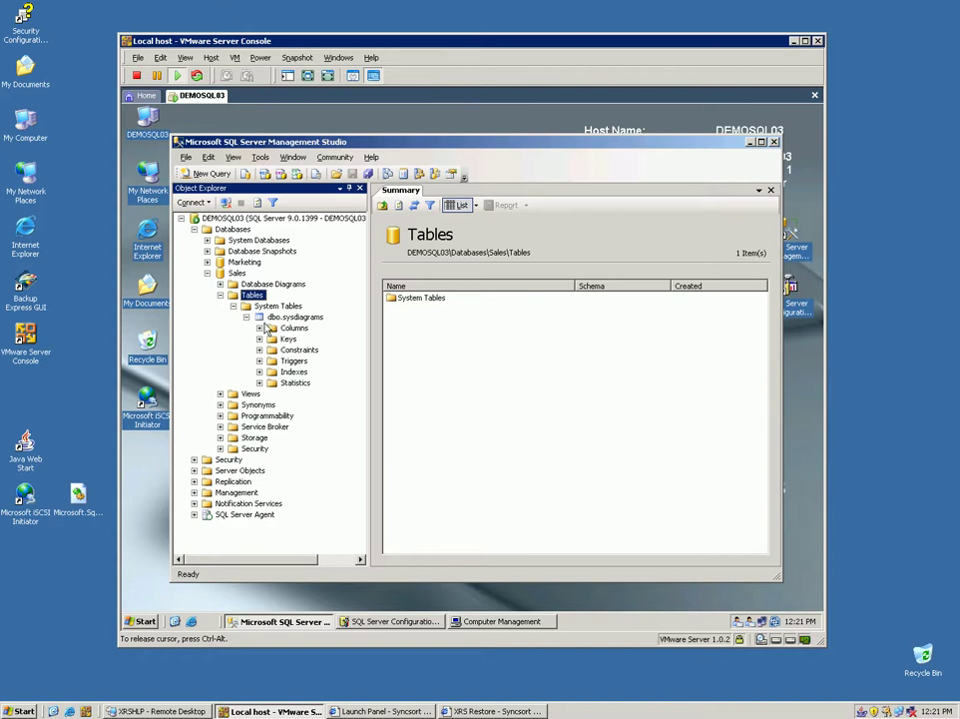
left_click(269, 330)
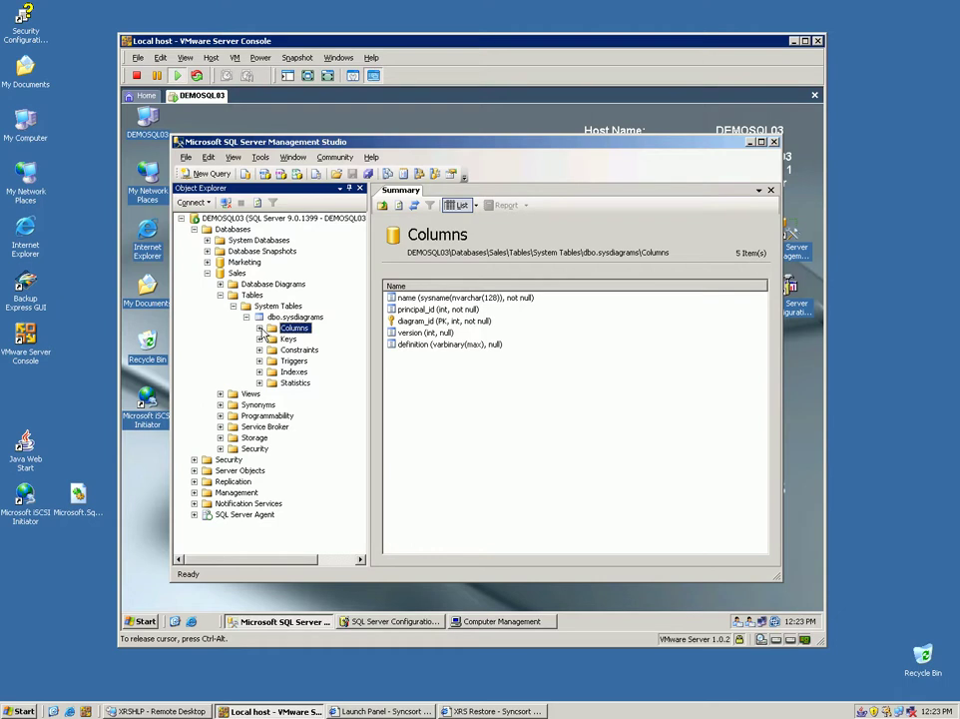
Explore DEMOSQL03 from the desktop and show Data (D:), listing Microsoft SQL Server and Backup Express Jobs.
left_click(750, 142)
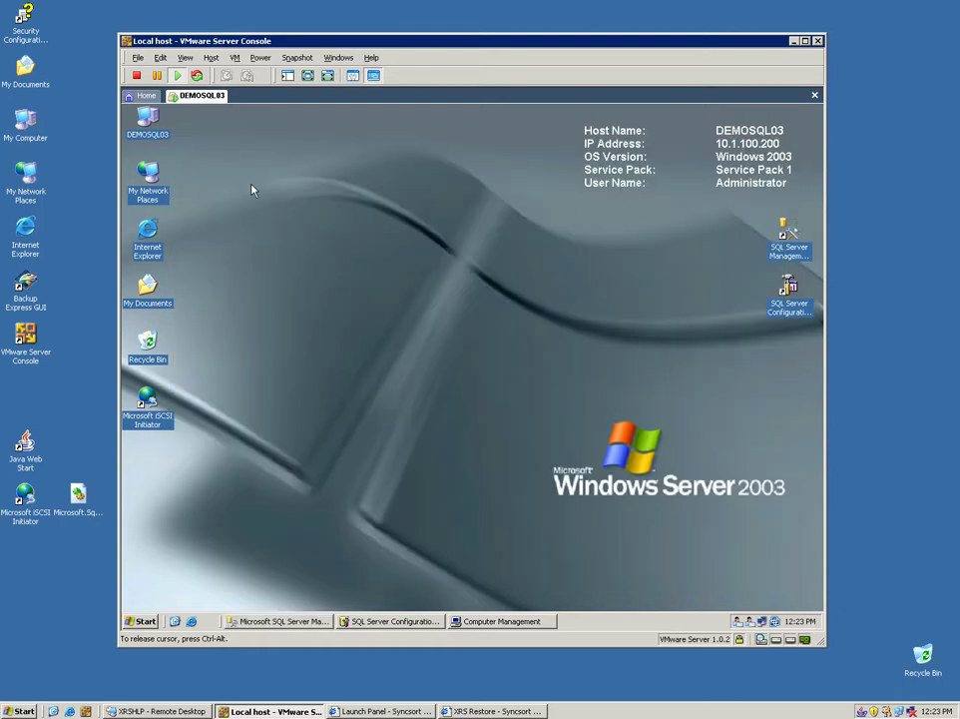
right_click(150, 117)
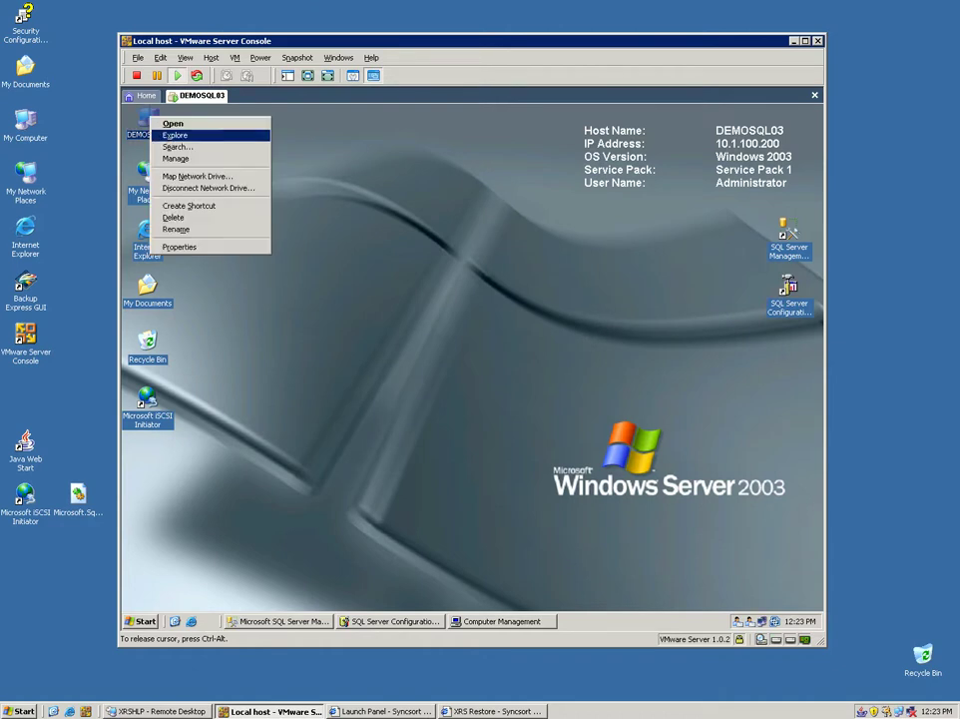
left_click(172, 135)
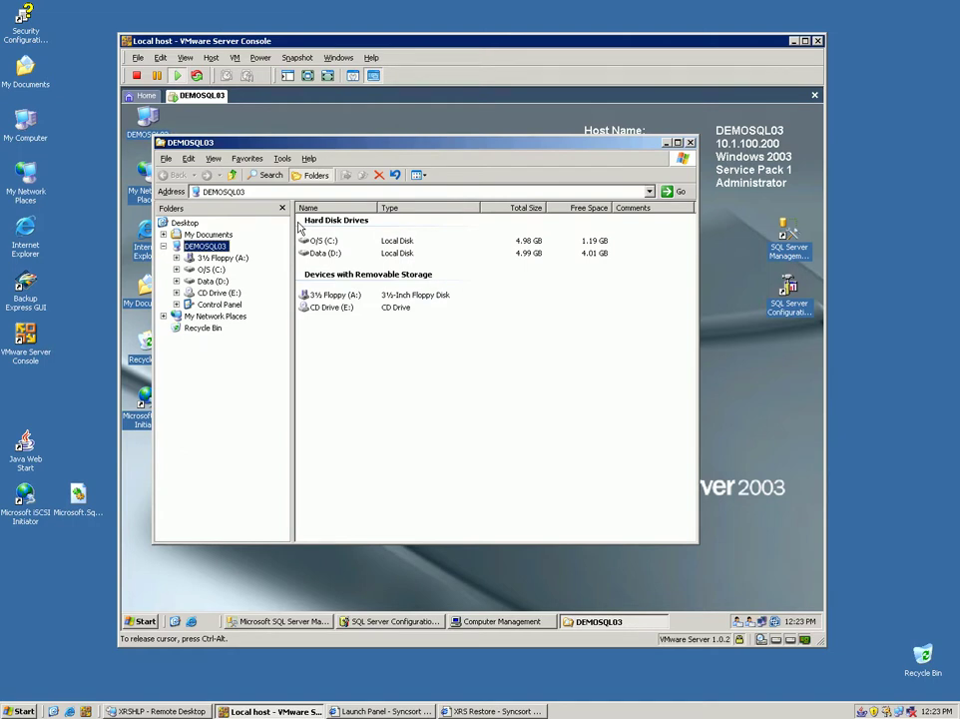
left_click(175, 280)
left_click(212, 282)
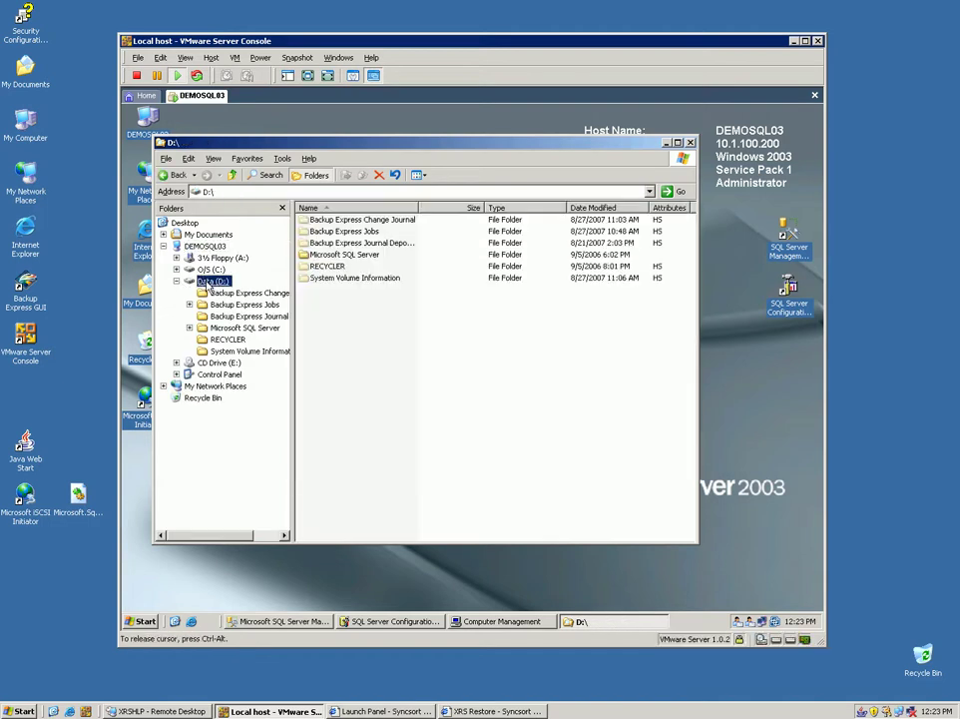